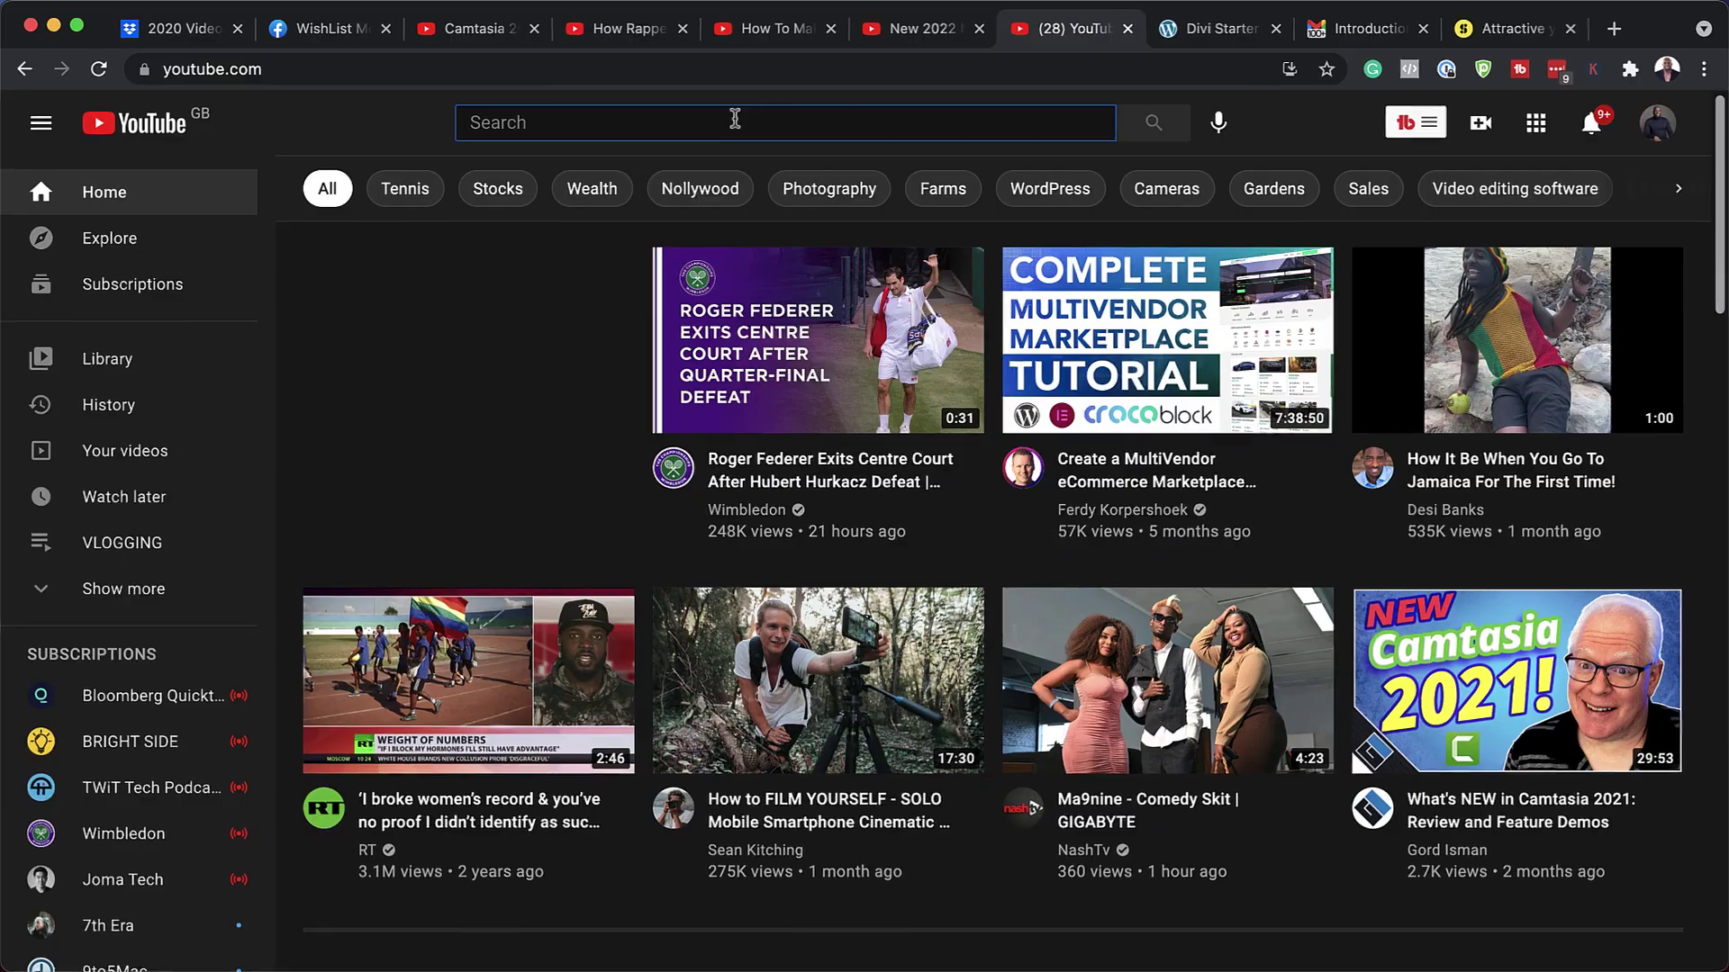
Step: Search YouTube for 'how to create a website', then browse the divi-tutorials.local demo pages
text(how to create a website)
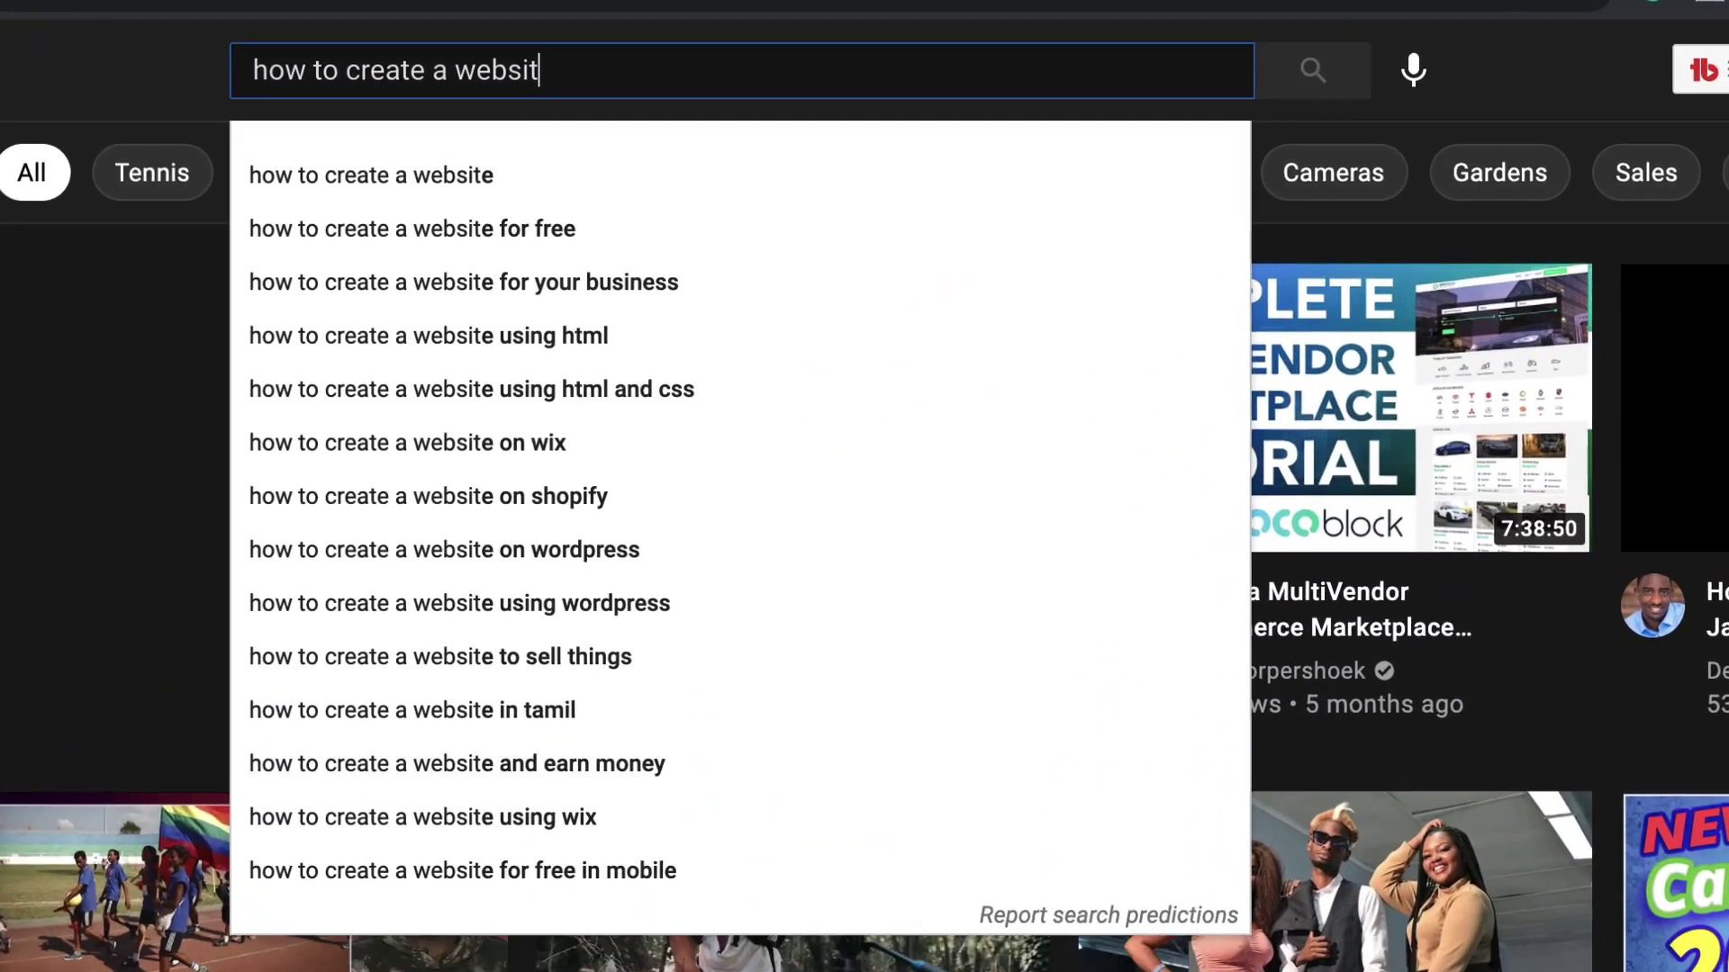
key(Return)
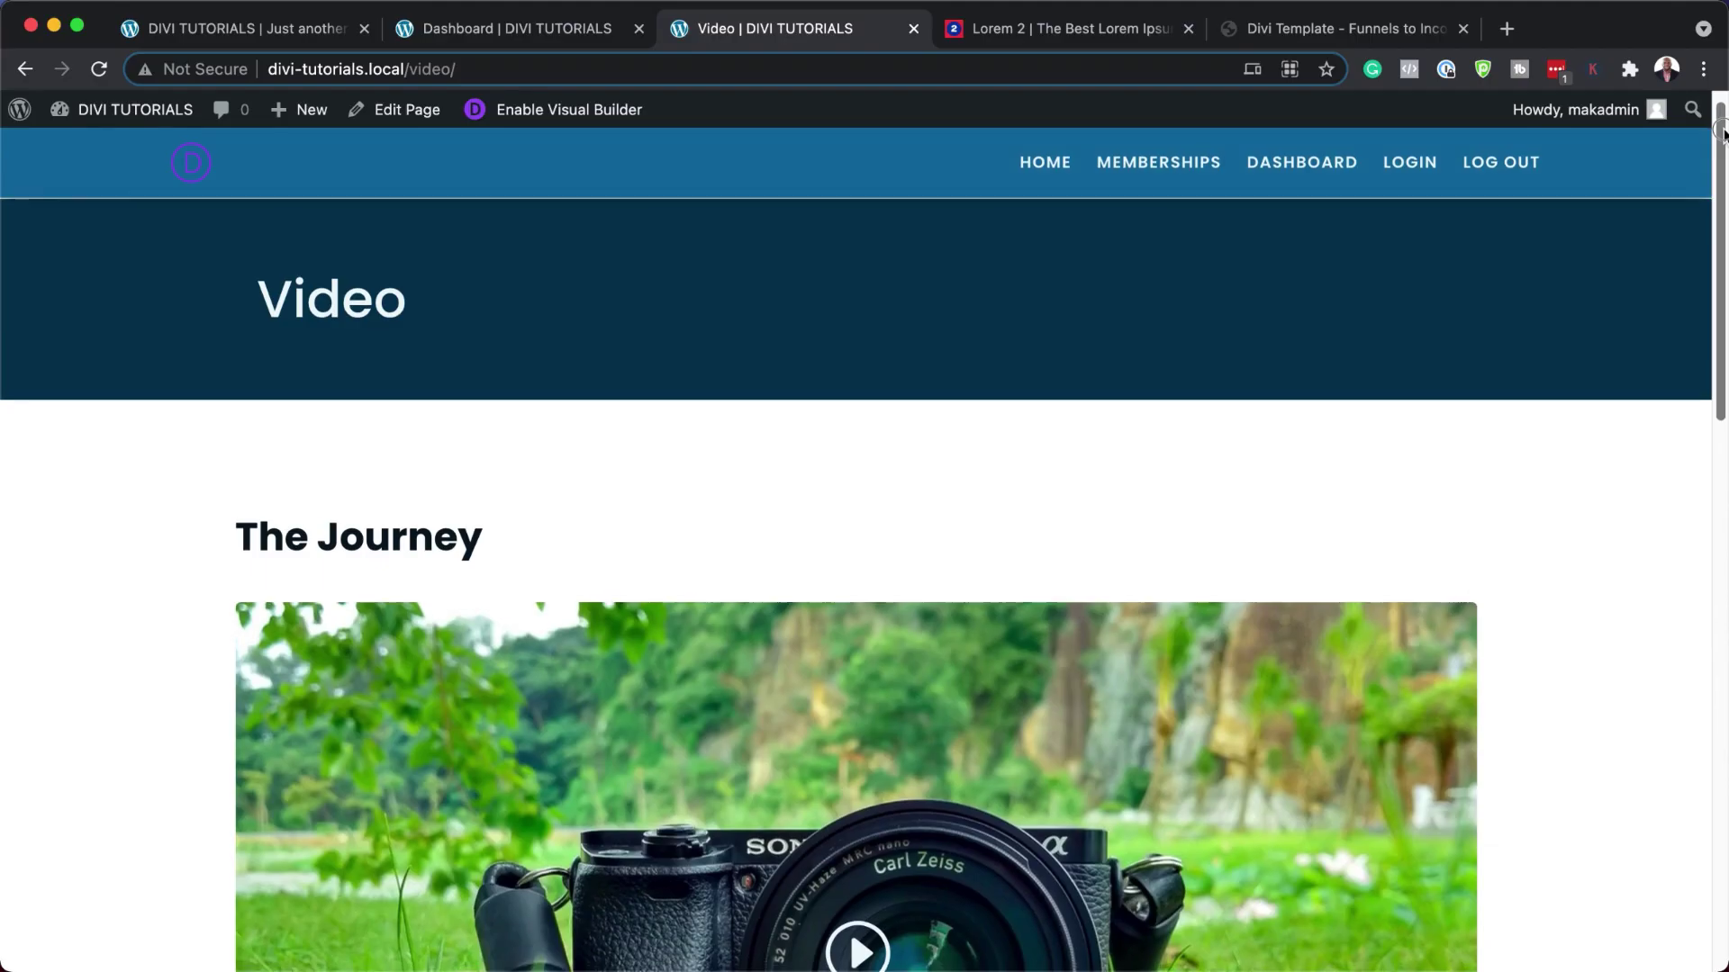
drag(1717, 177, 1671, 273)
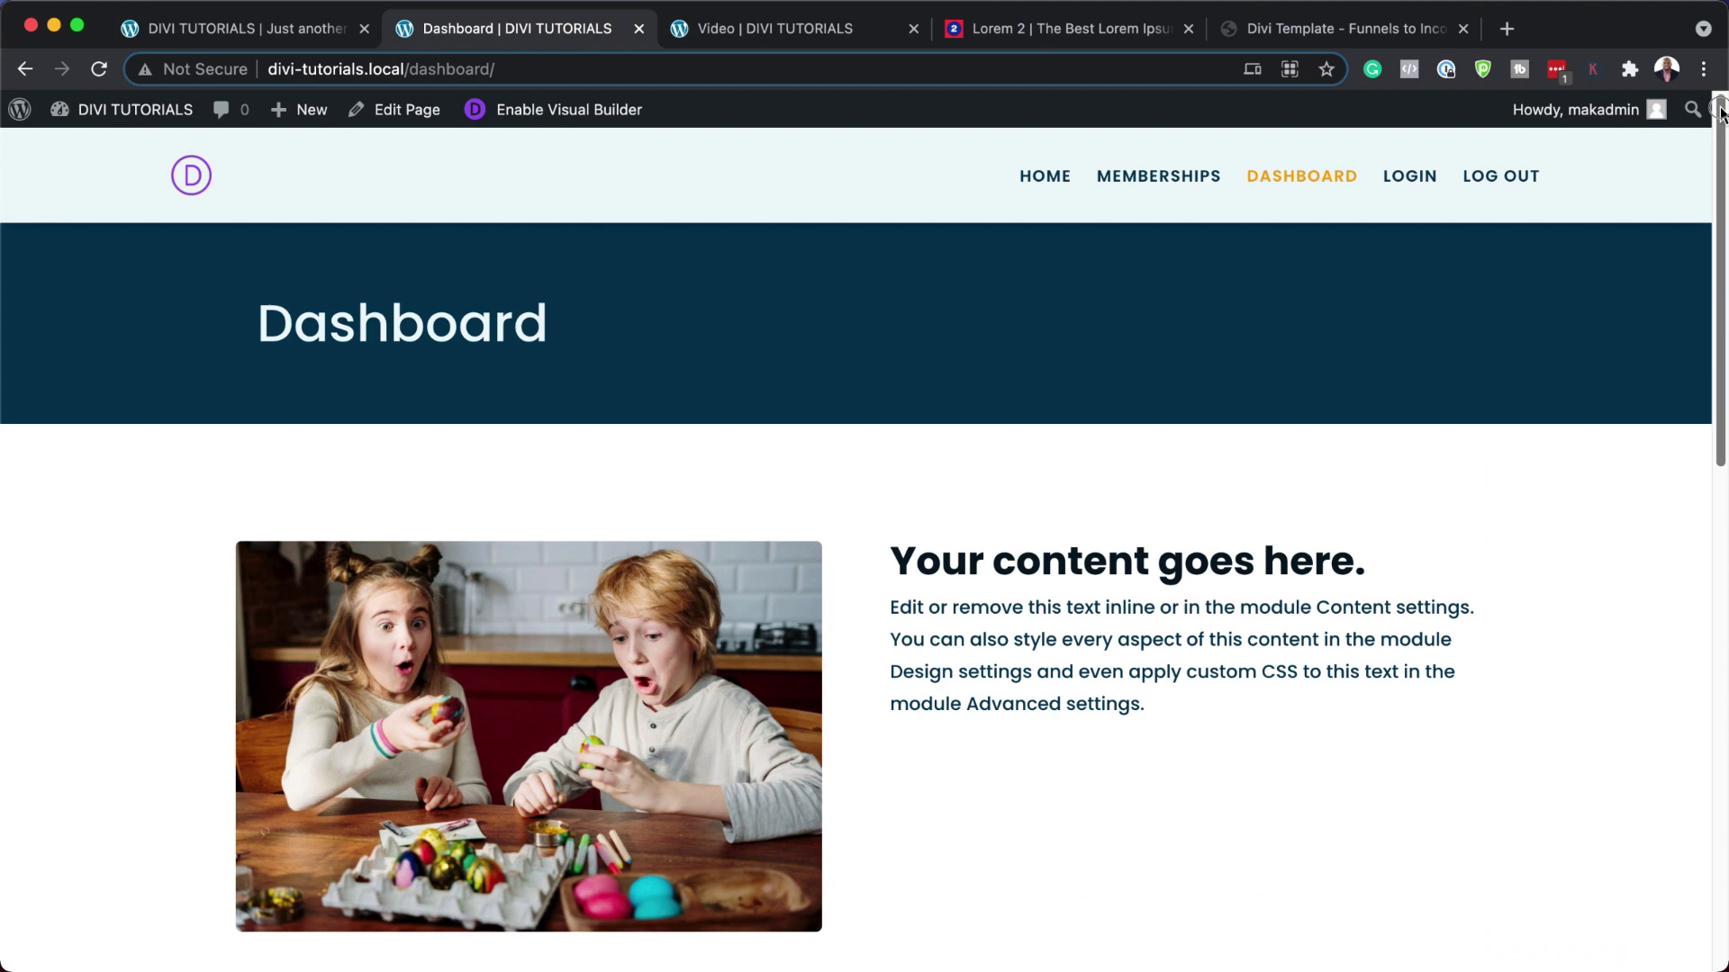
drag(1718, 110, 1624, 618)
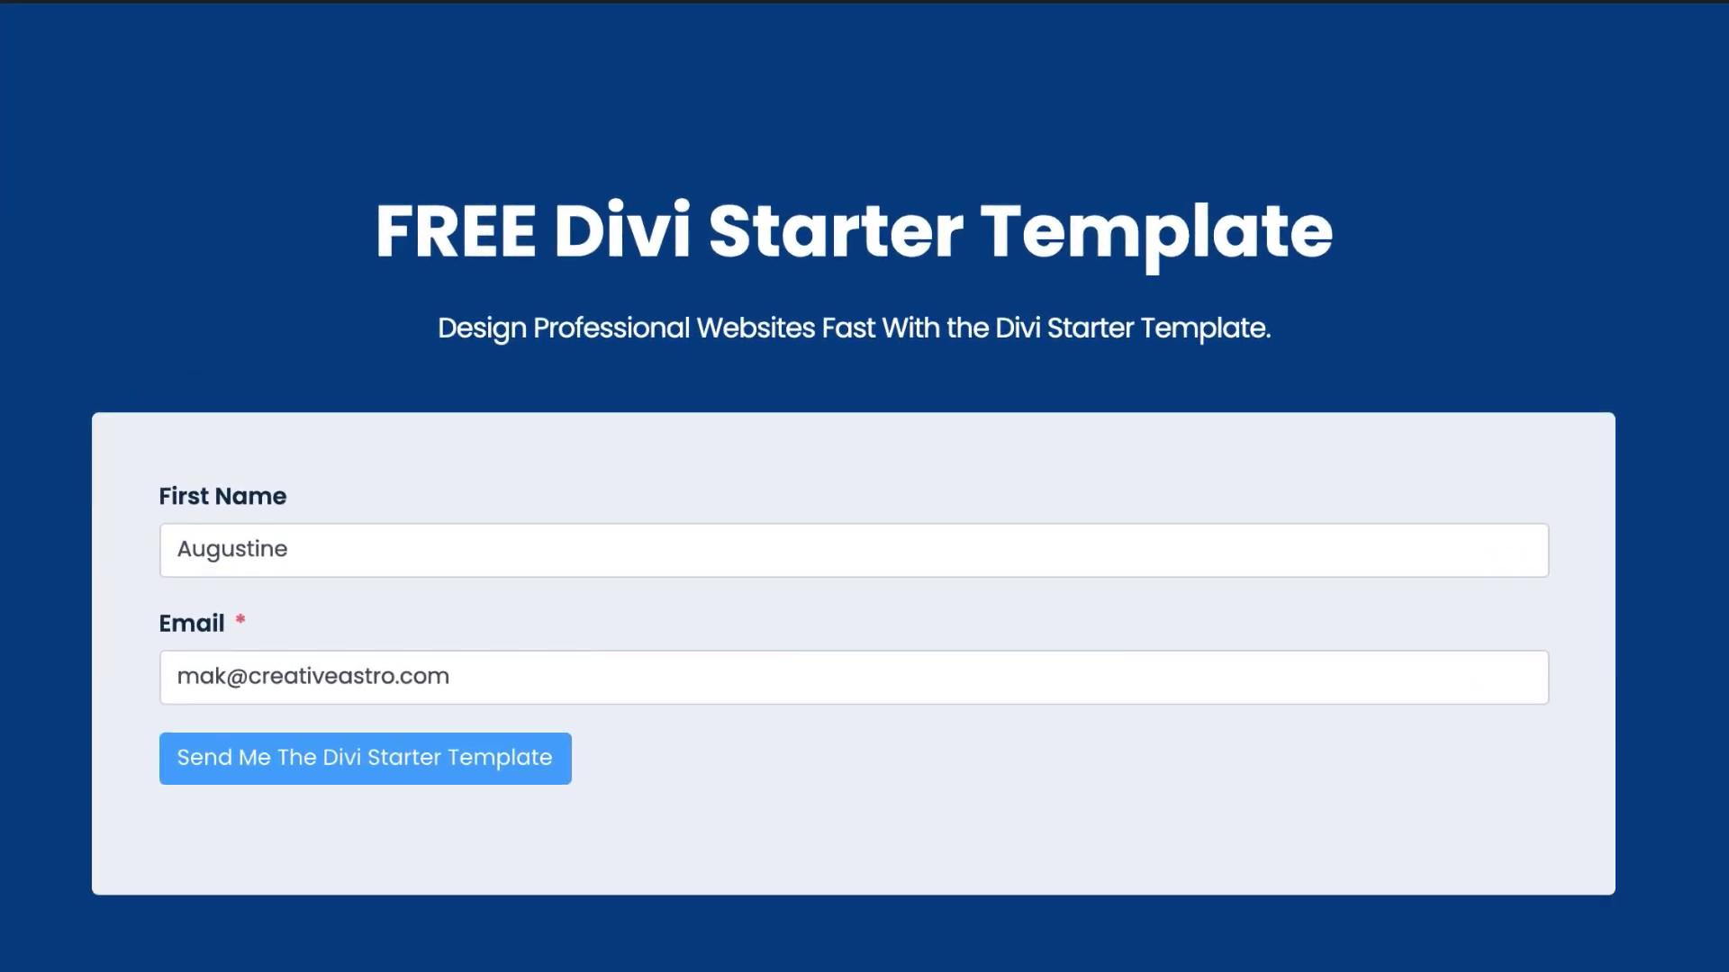
Step: Submit the filled-in signup form to get the FREE Divi Starter Template emailed
click(418, 760)
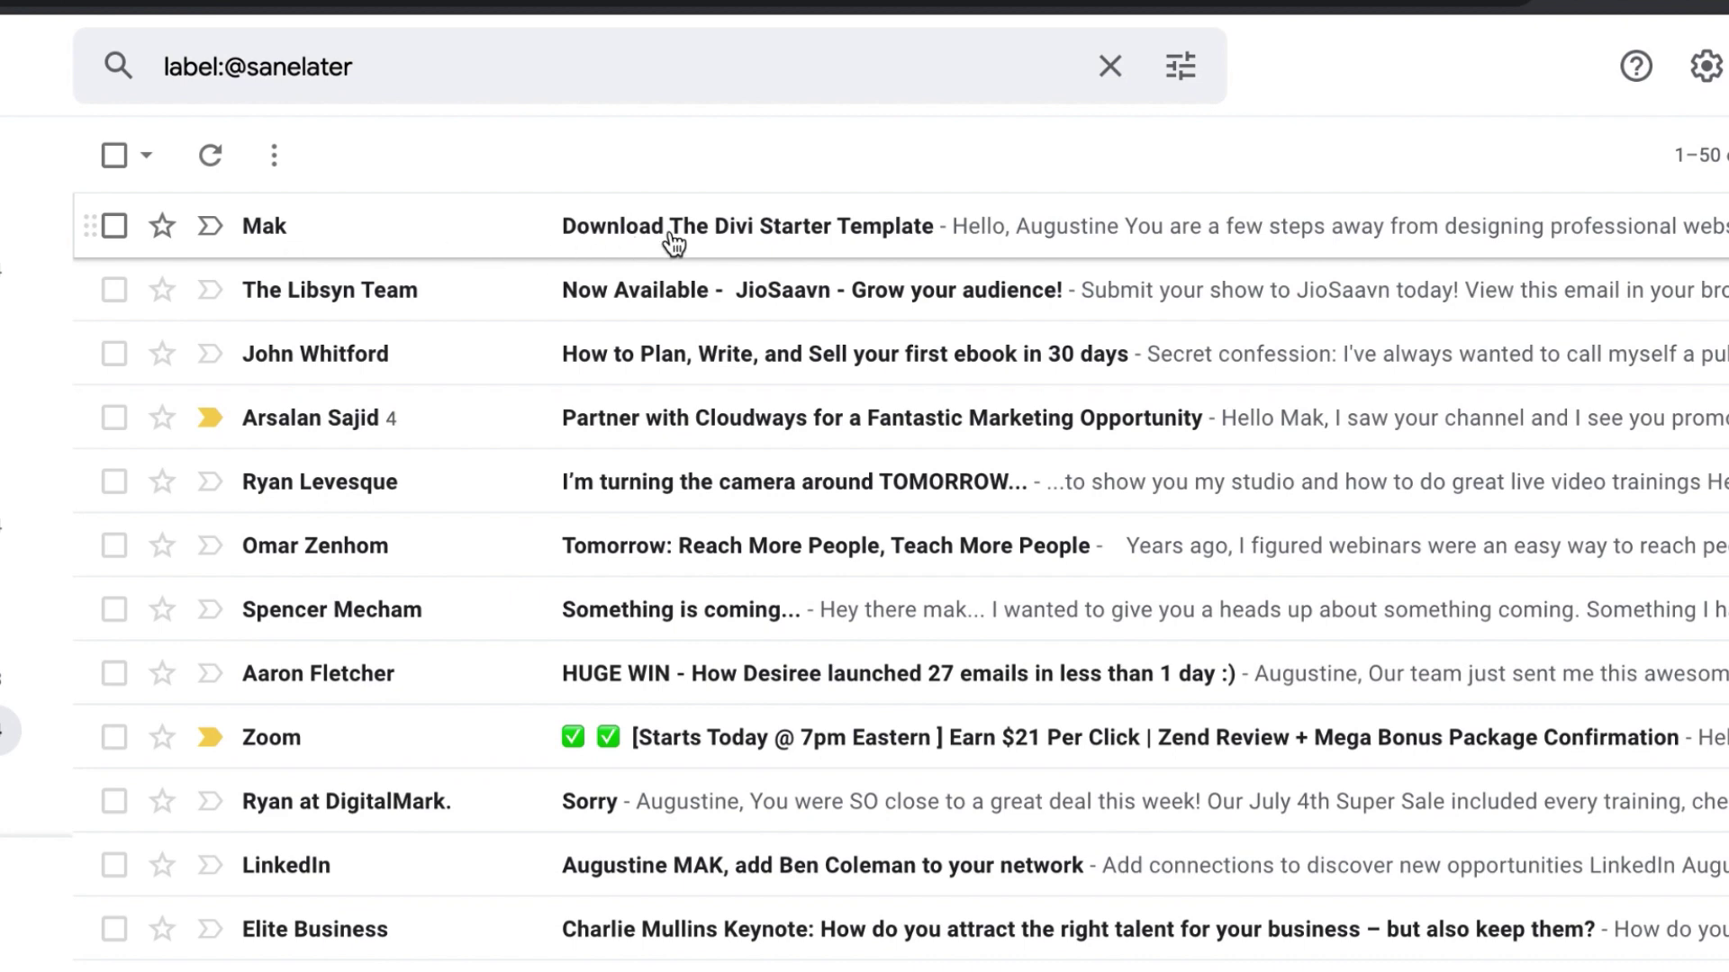
Step: Open the 'Download The Divi Starter Template' email and reveal the downloaded DiviStarterTemplate.zip in Finder
click(749, 232)
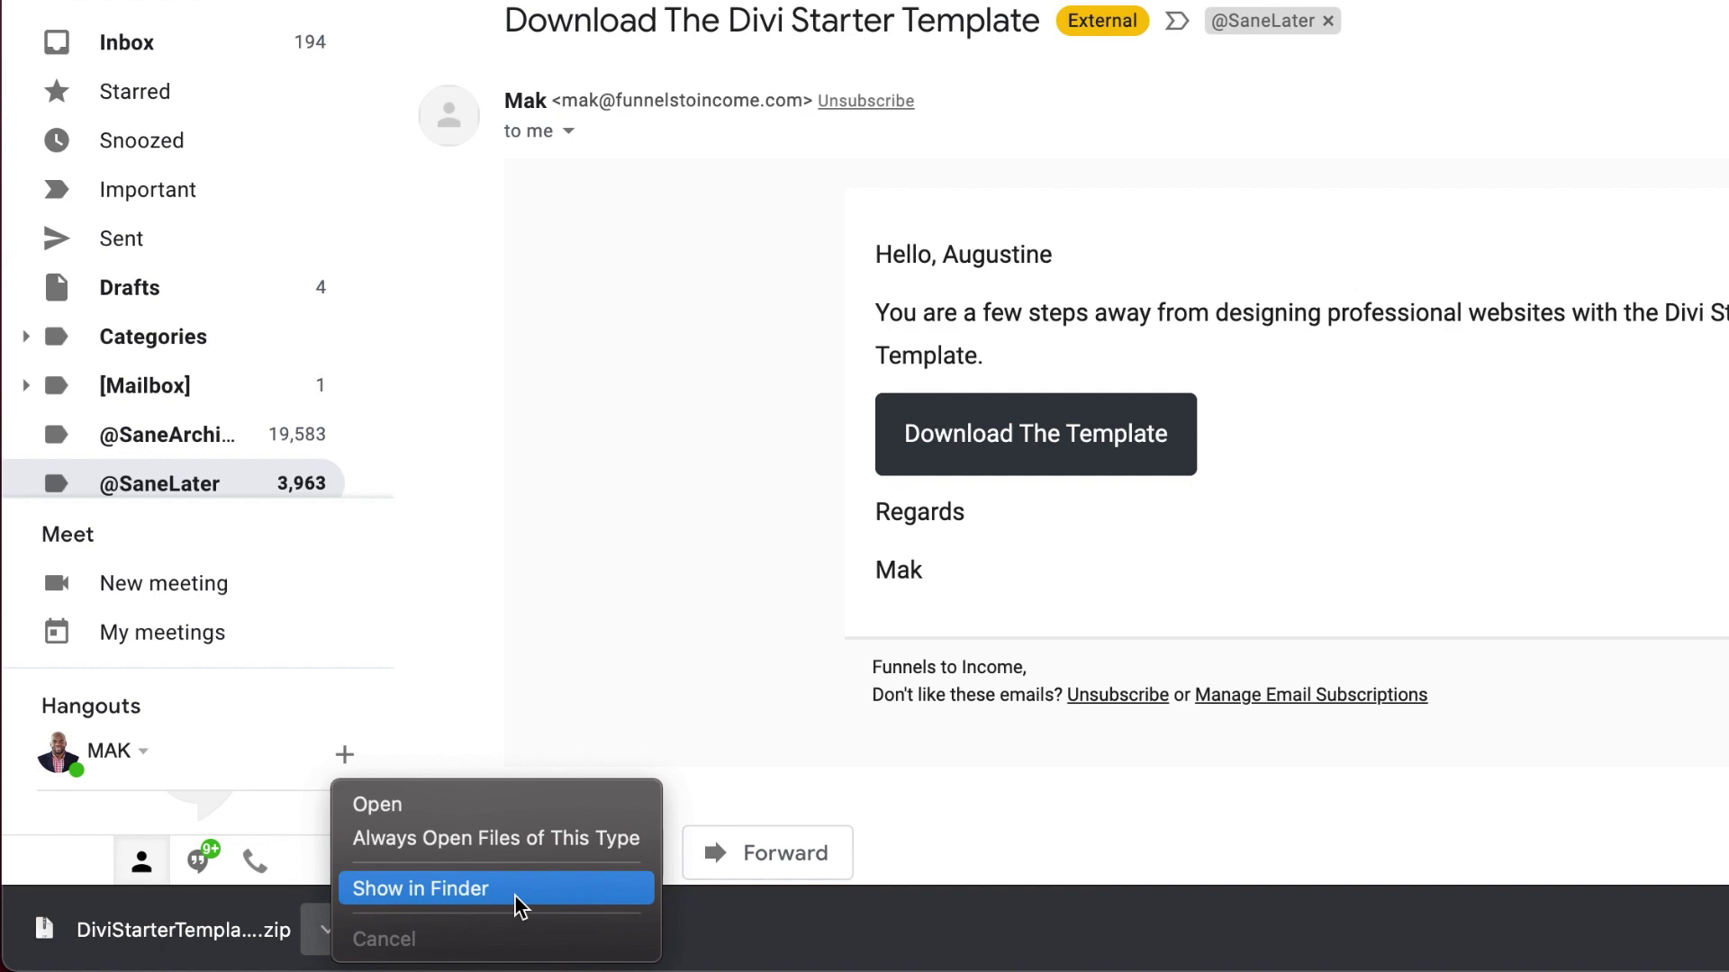
click(520, 905)
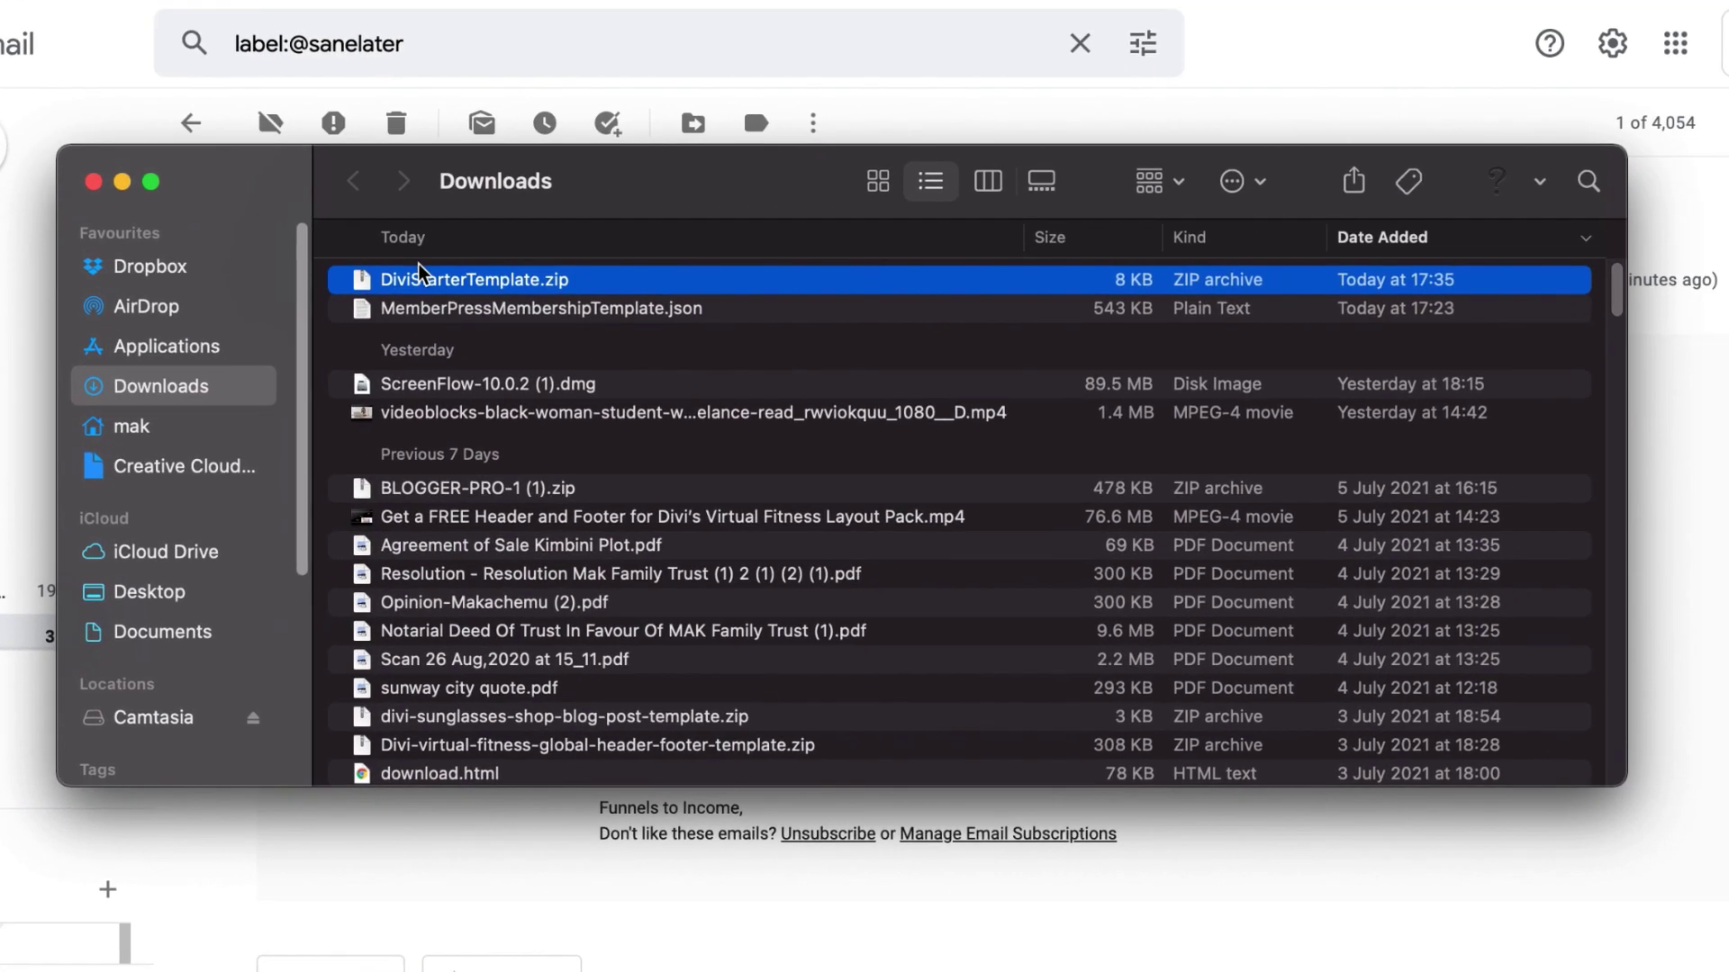
Step: Extract DiviStarterTemplate.zip in Downloads to get DiviStarterTemplate.json
double_click(365, 283)
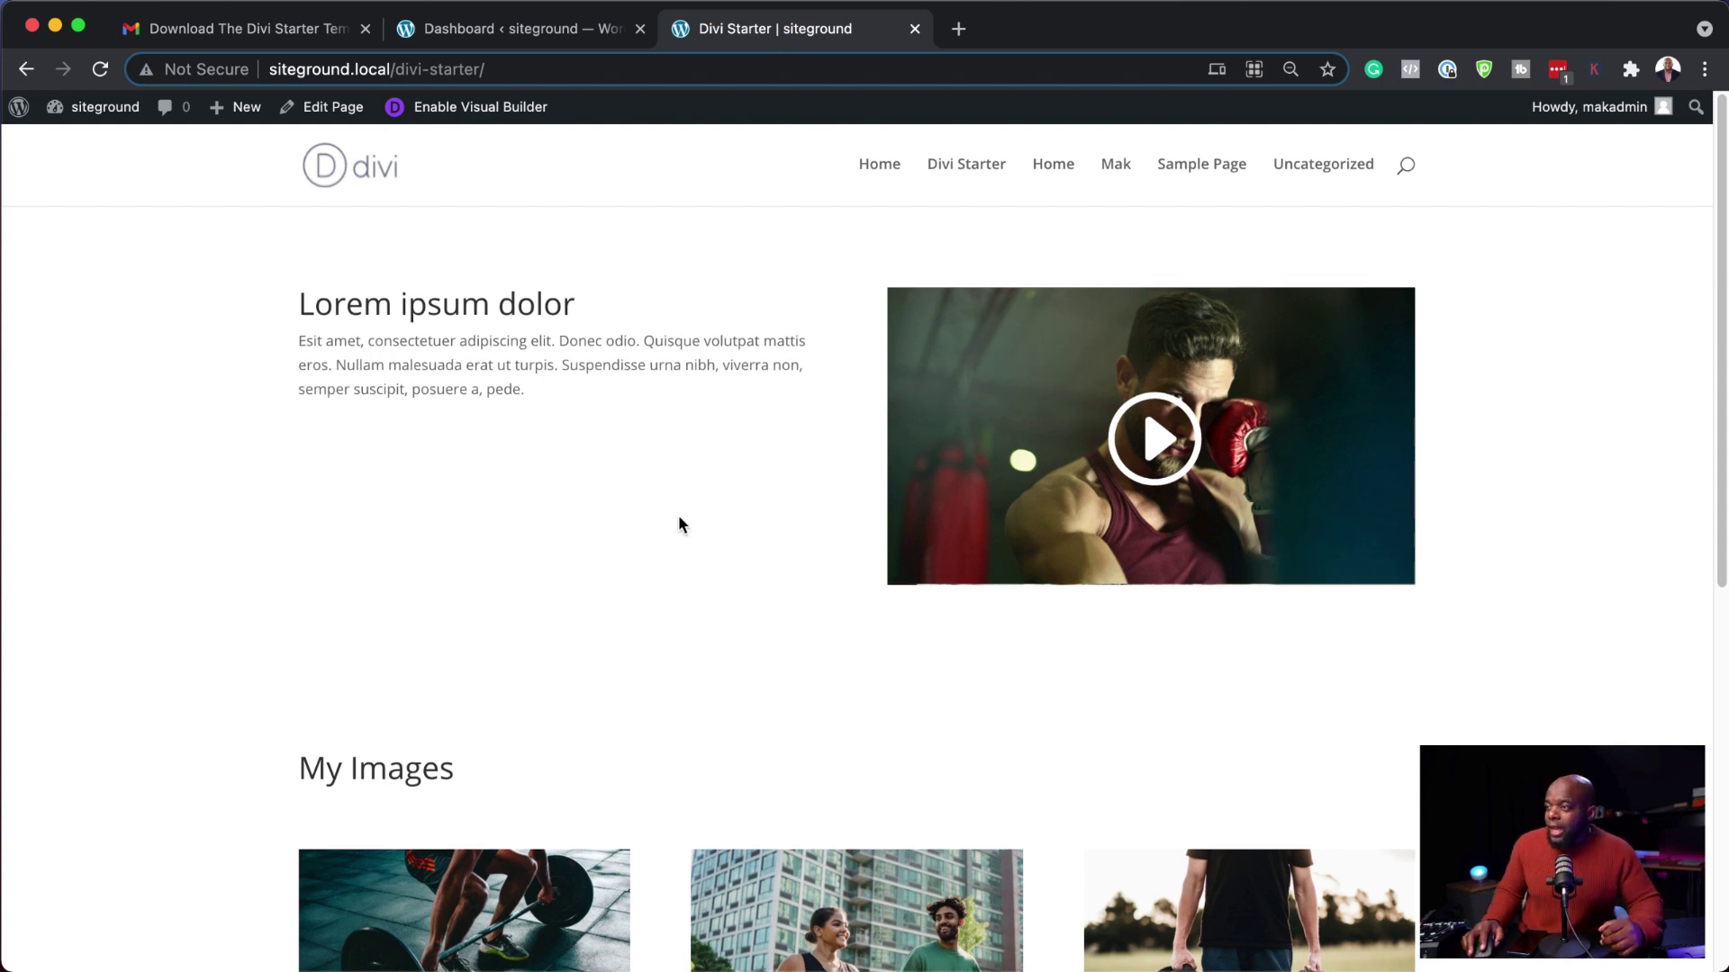
scroll(679, 514, down, 1)
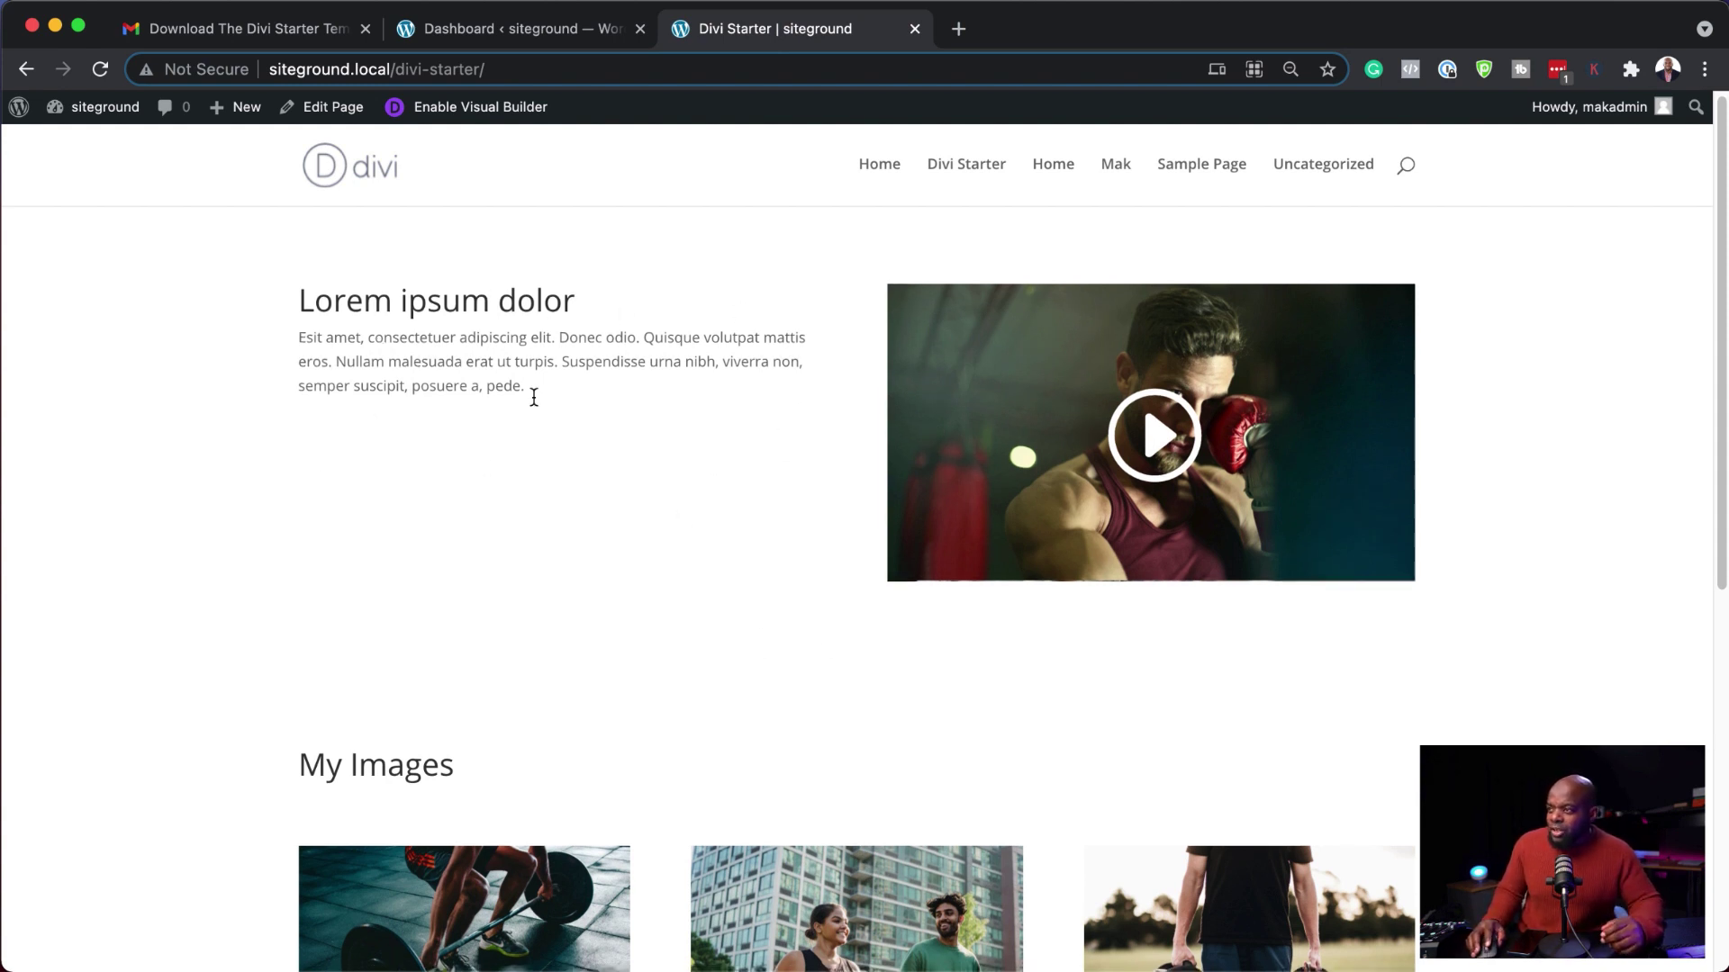
scroll(655, 601, down, 5)
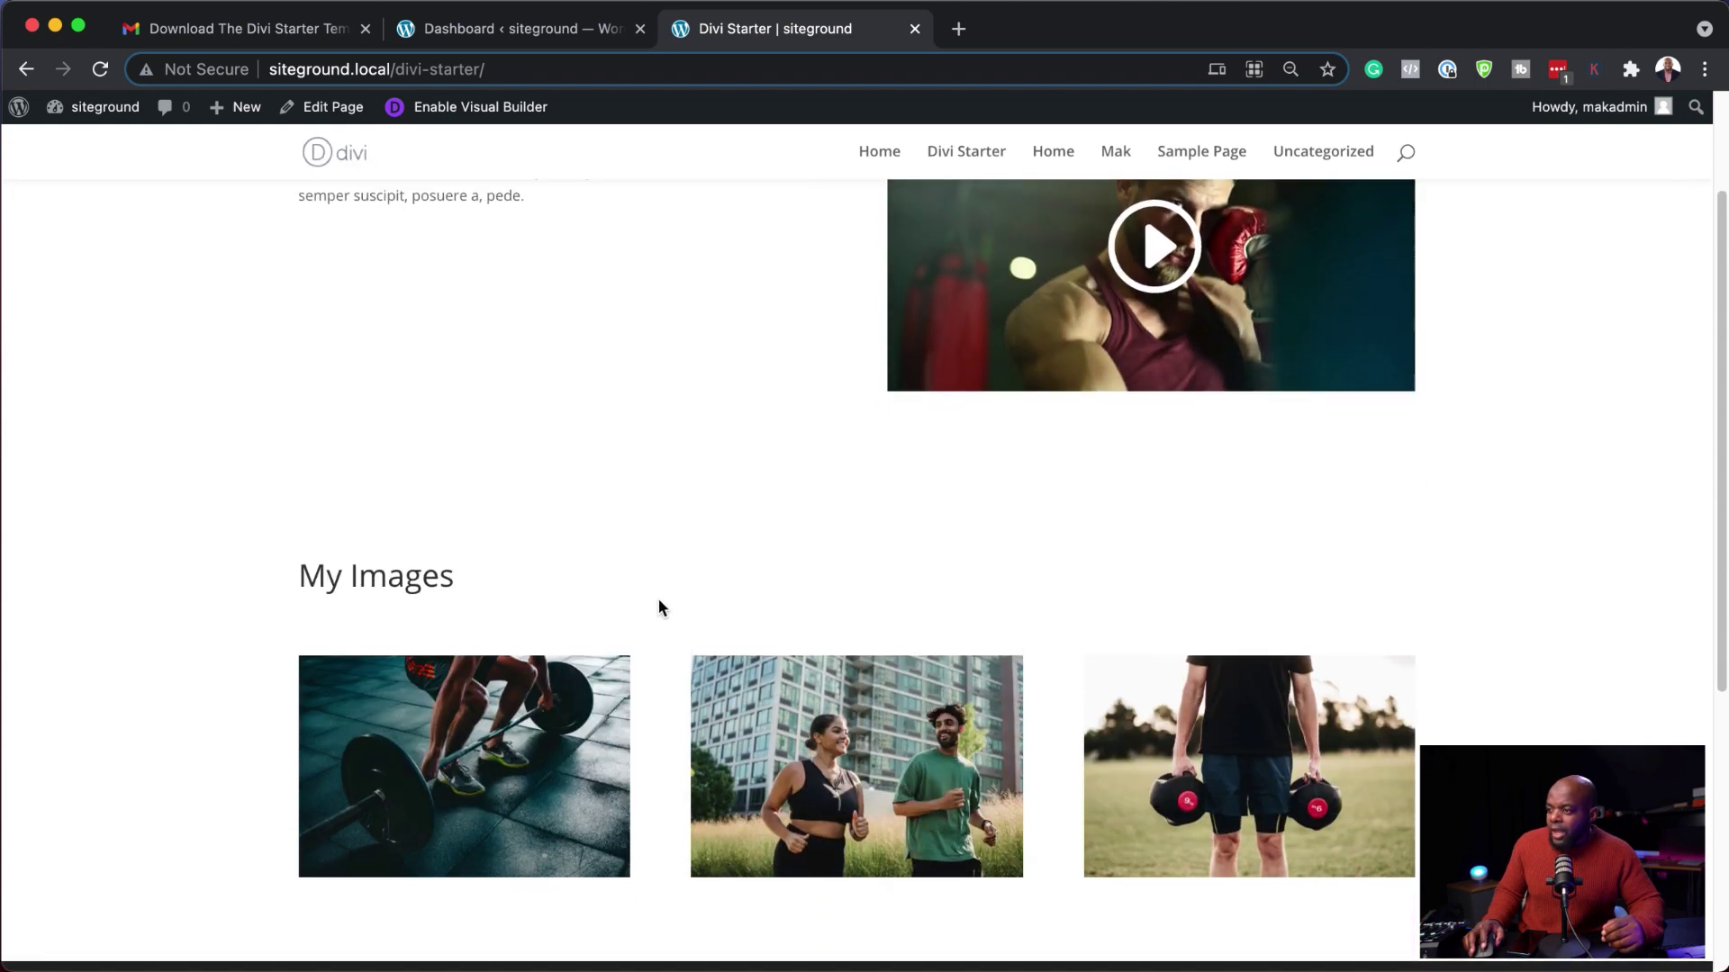
scroll(659, 598, down, 5)
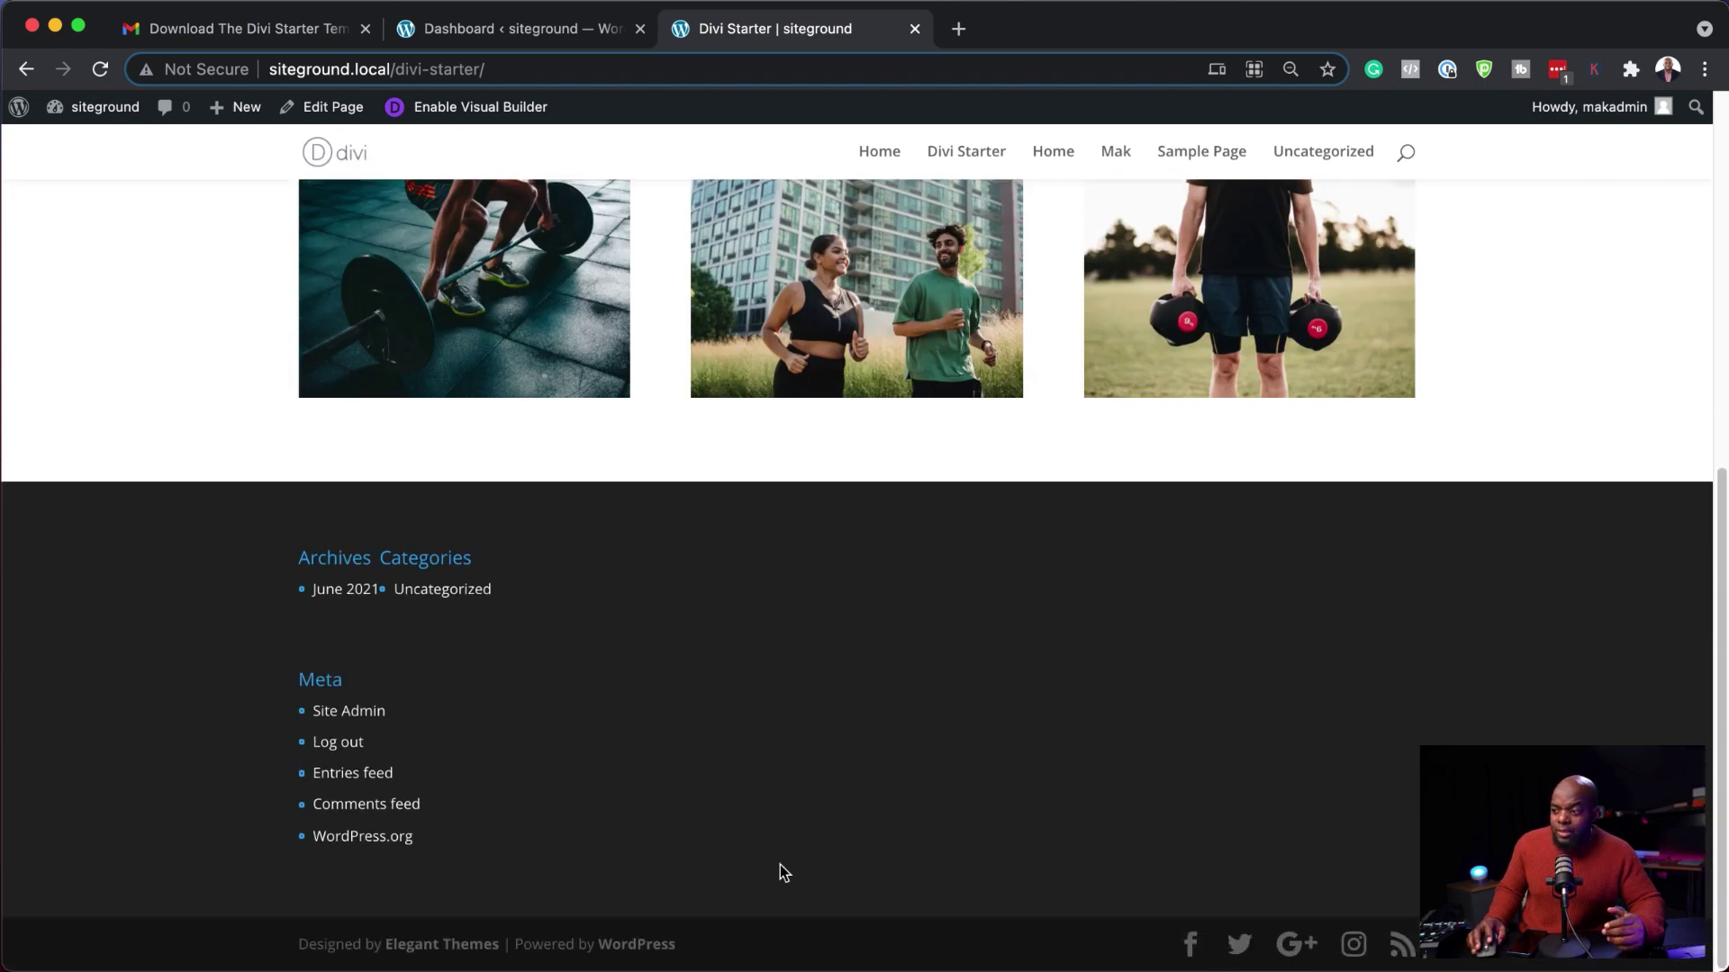
scroll(712, 850, up, 10)
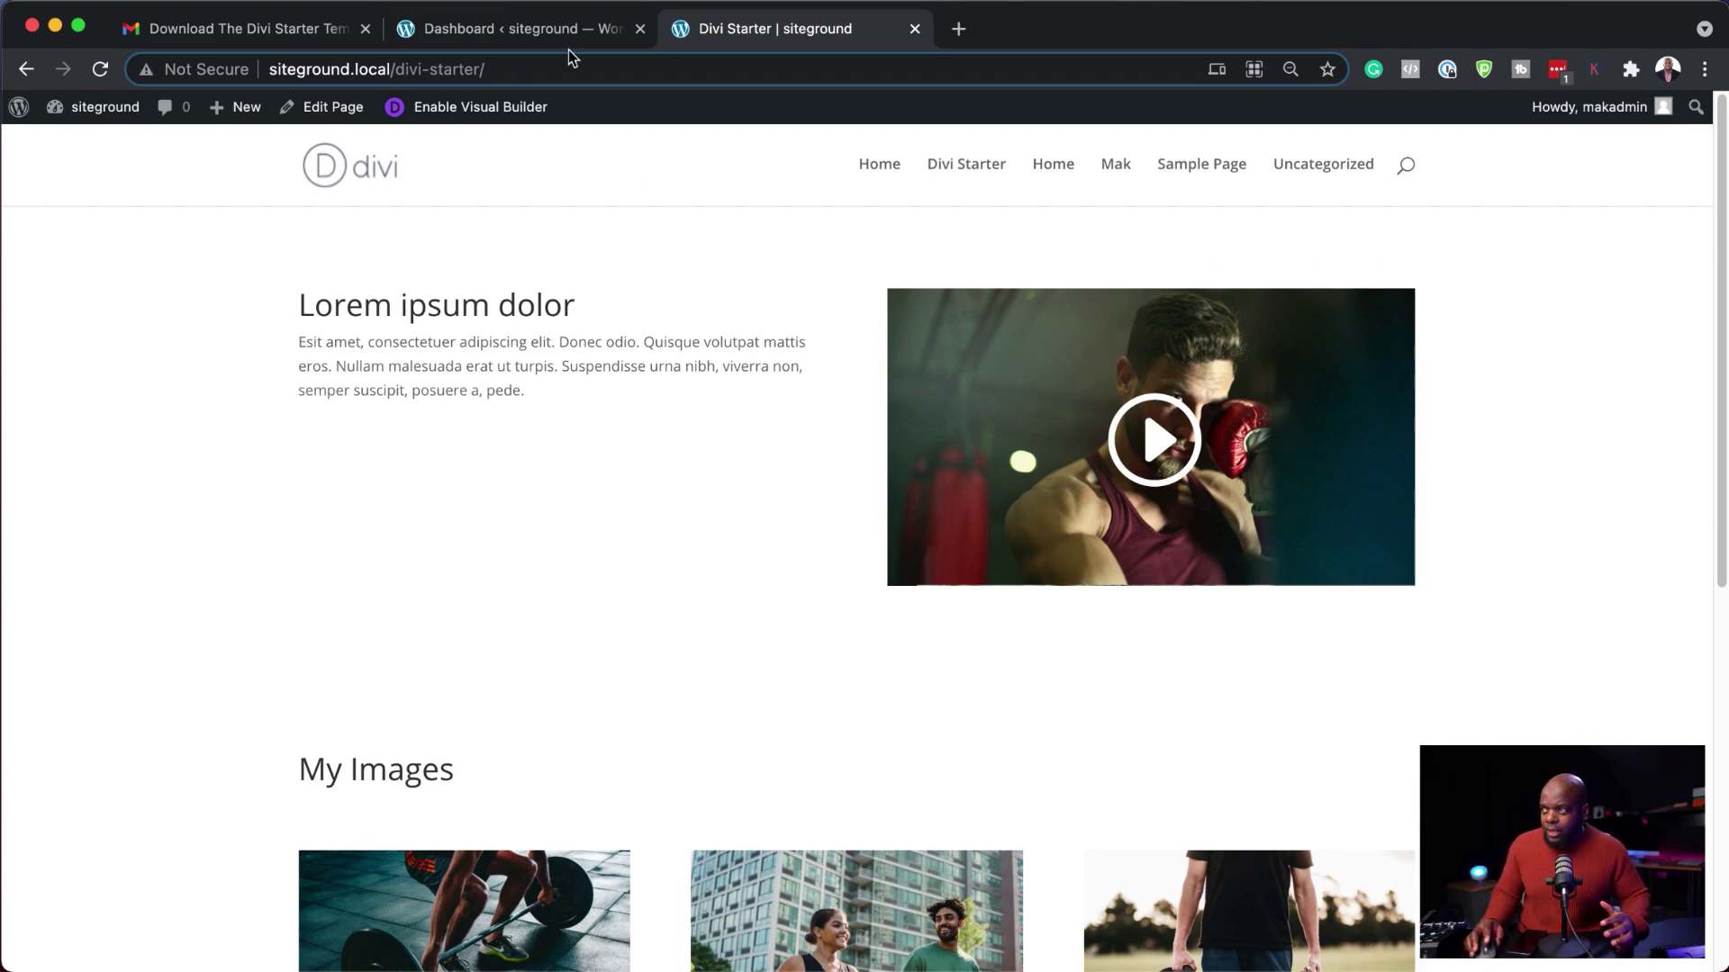
Step: Go to the WordPress dashboard and open Divi > Theme Builder
click(546, 32)
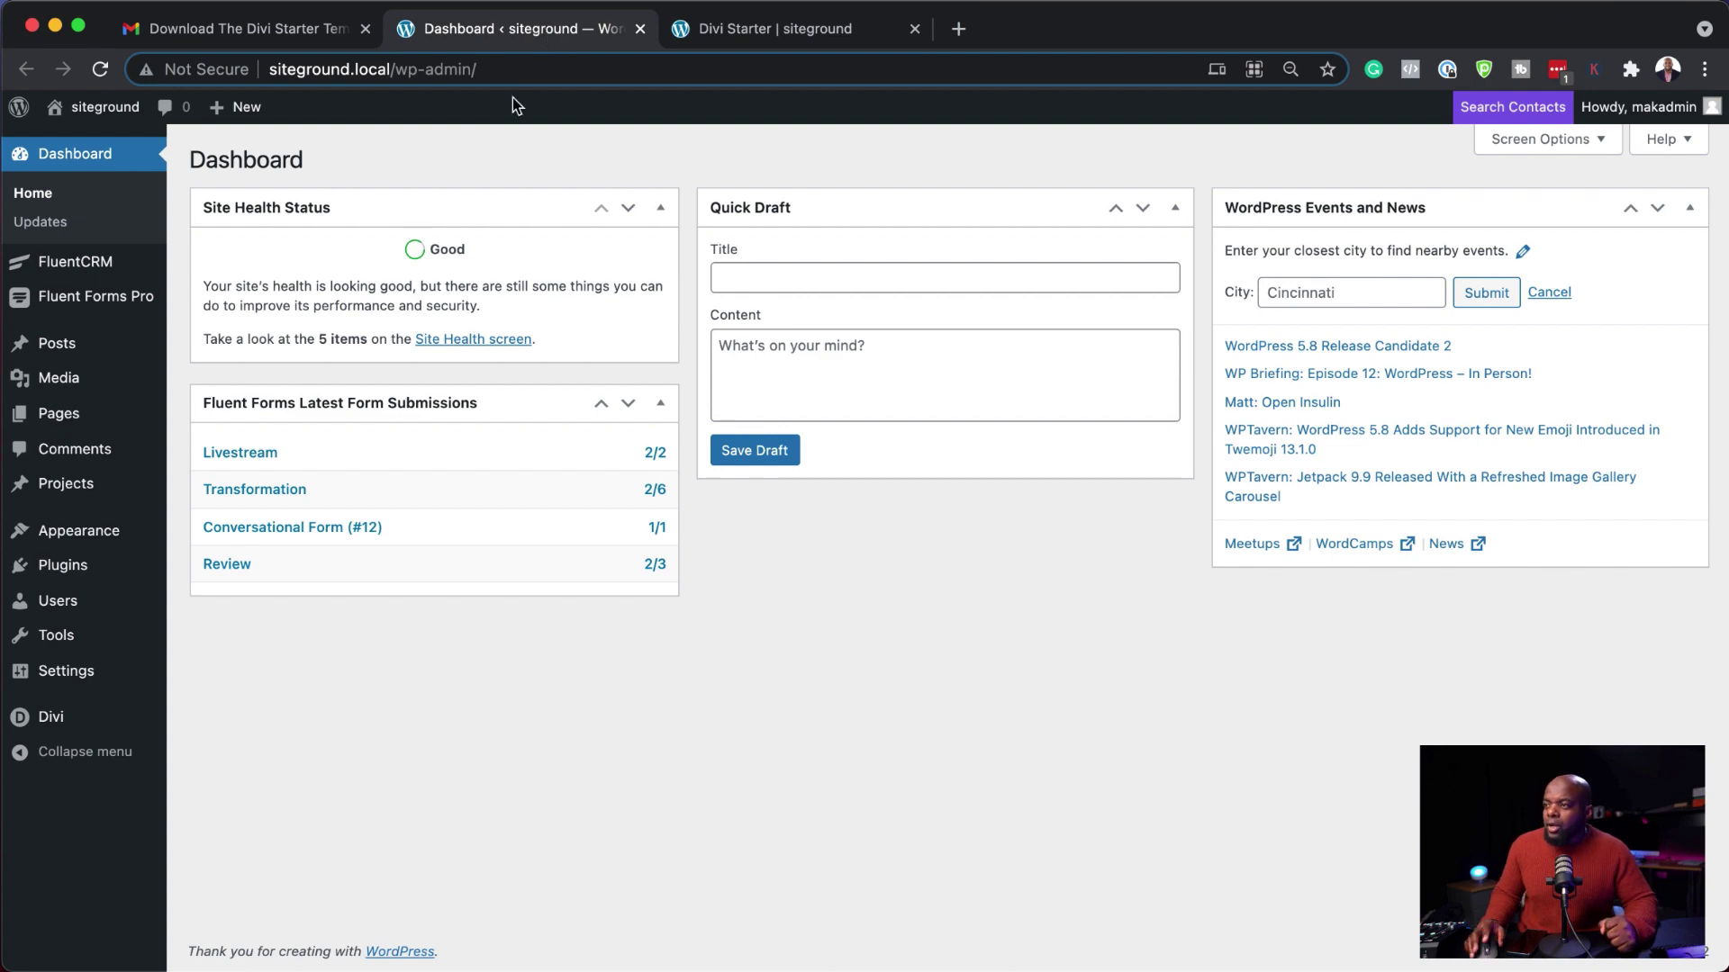
mouse_move(73, 543)
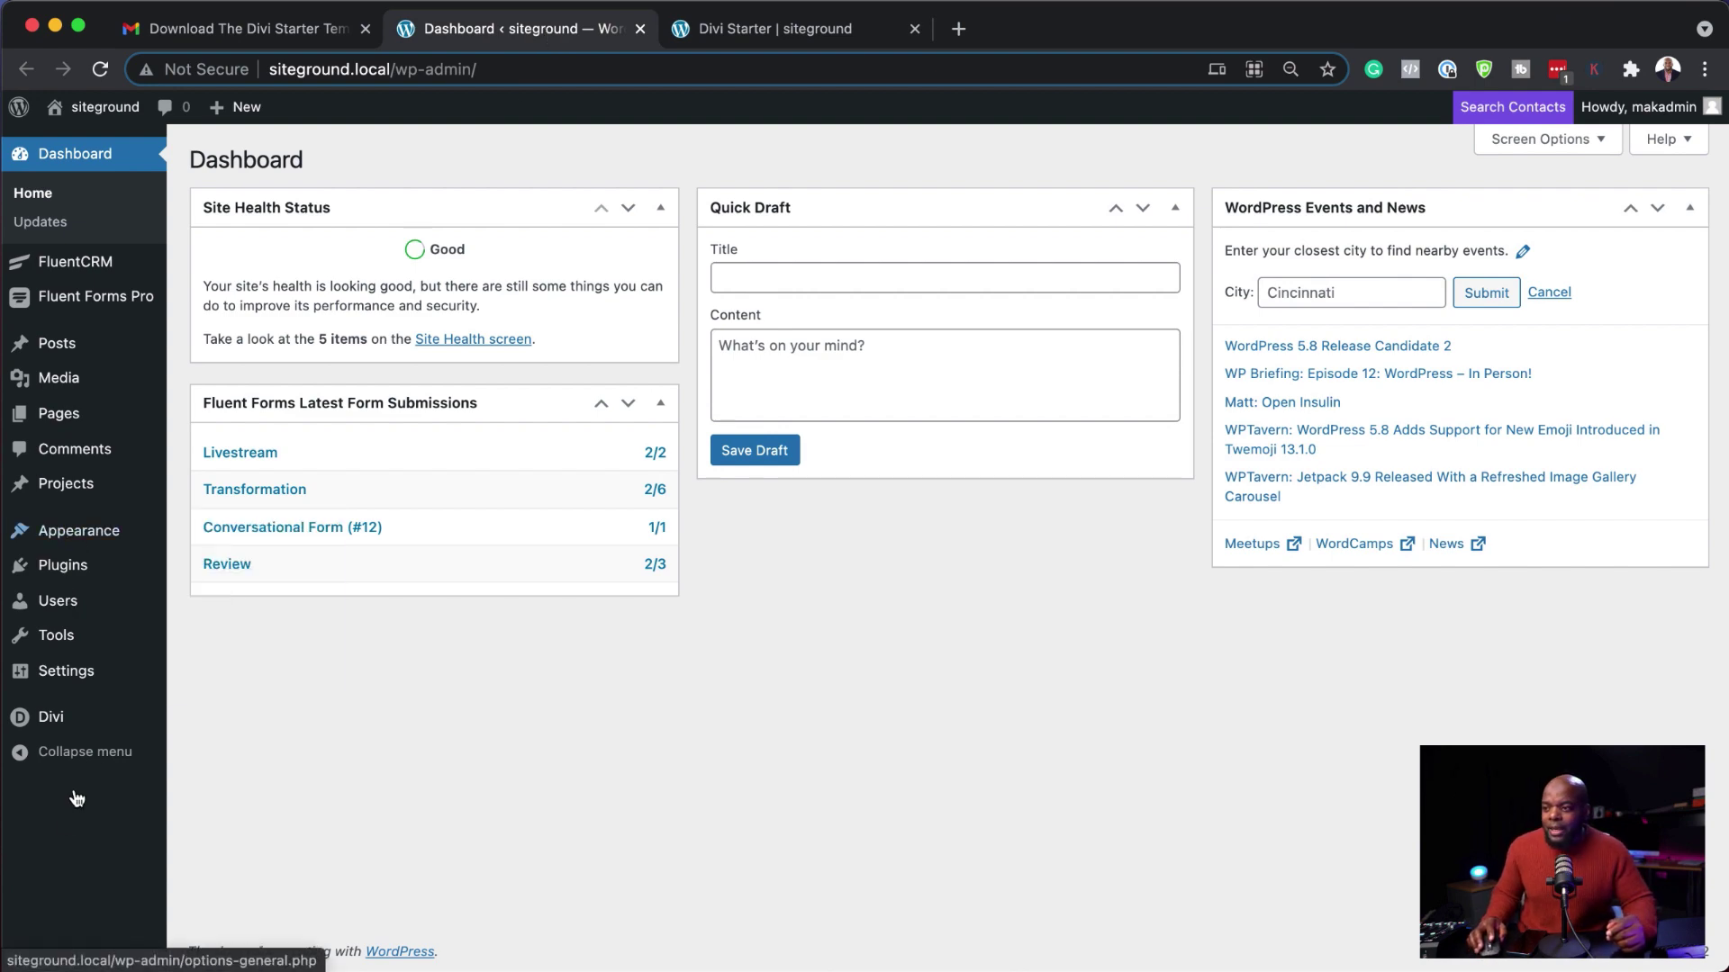
mouse_move(67, 720)
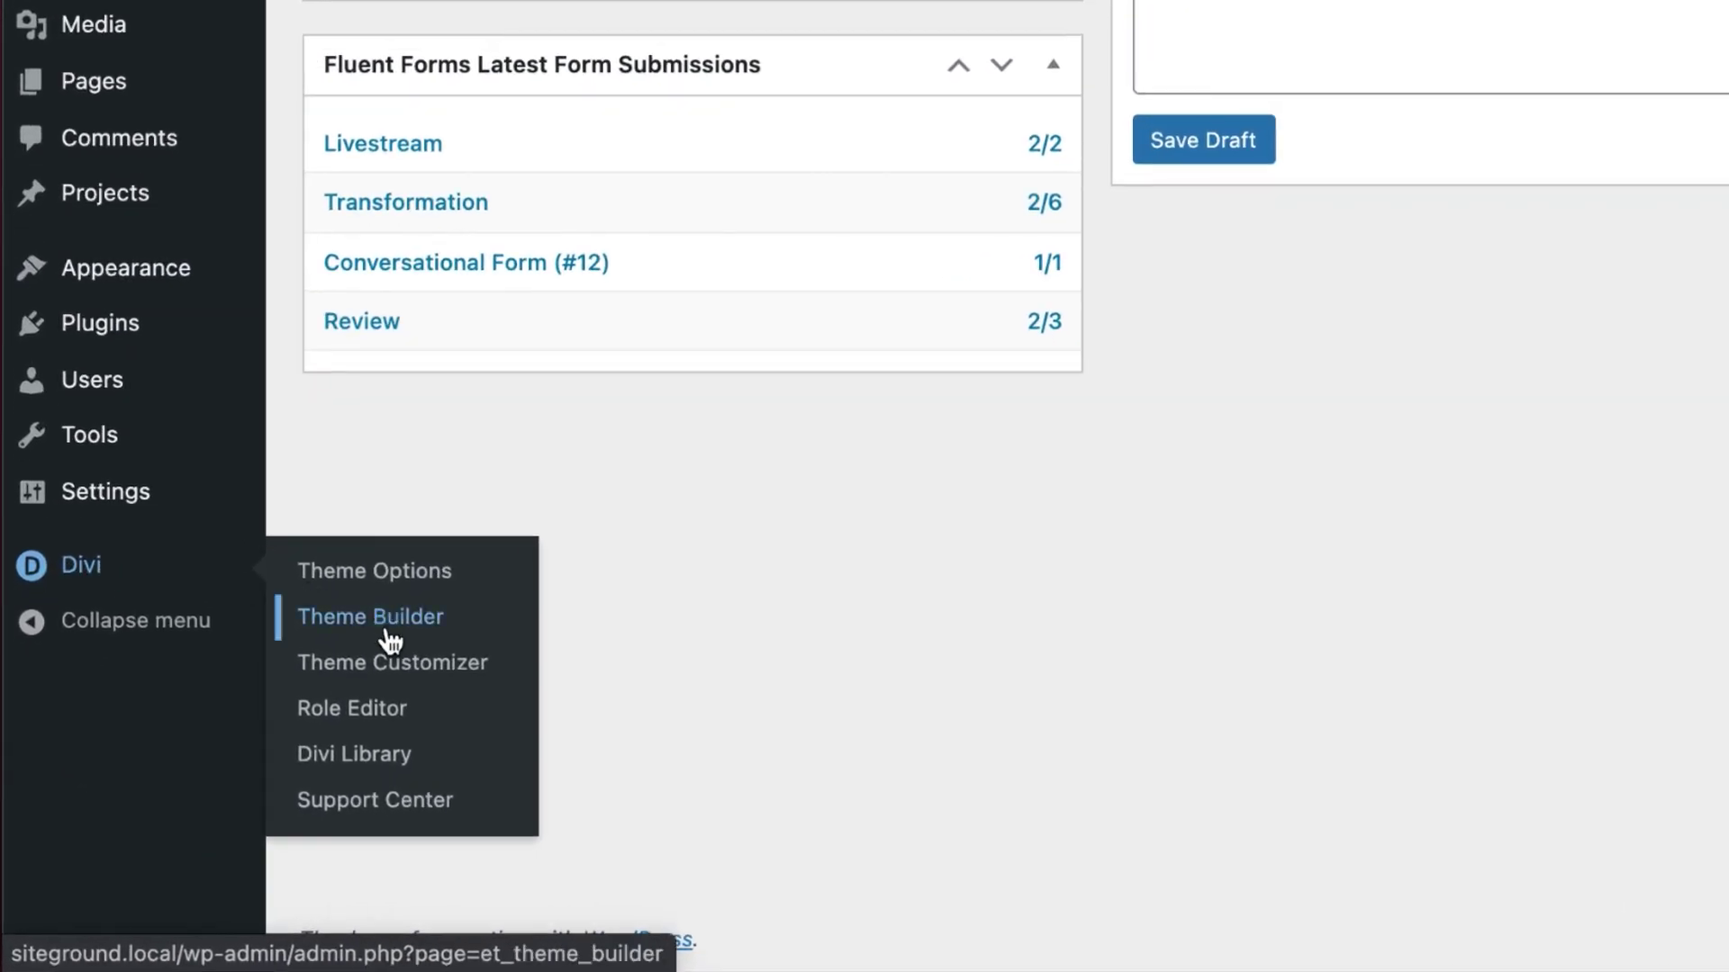
click(377, 635)
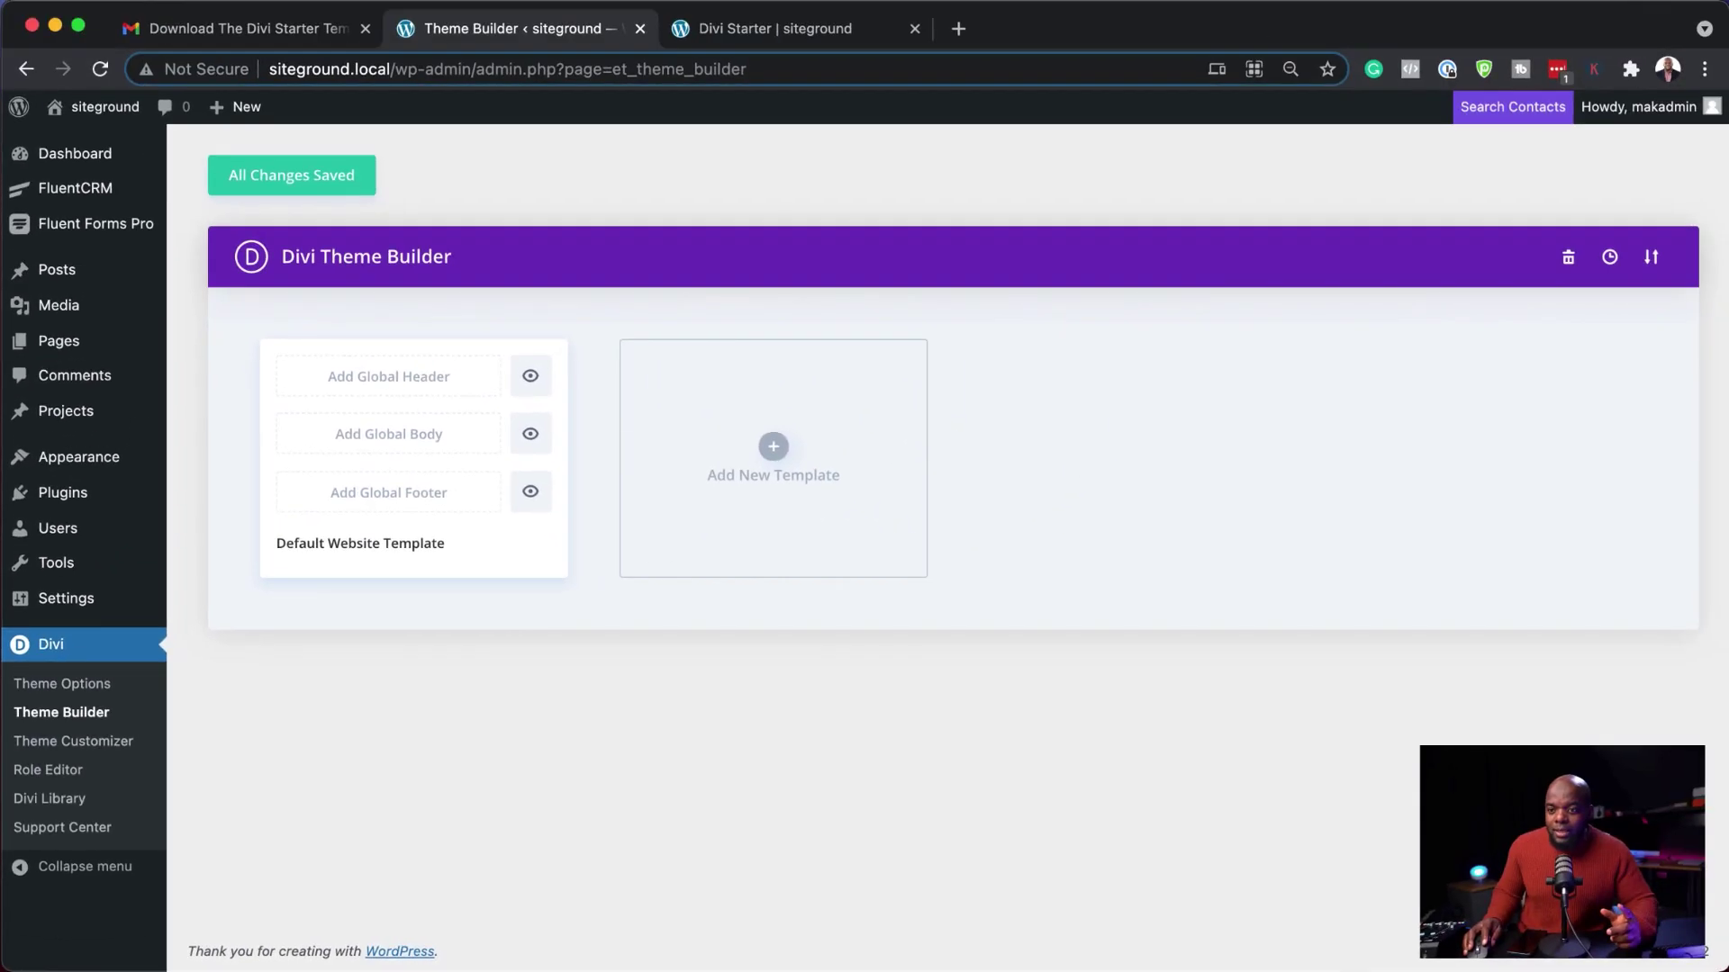
Step: Place Finder's Downloads window, listing DiviStarterTemplate.json, below the Theme Builder
key(super+Tab)
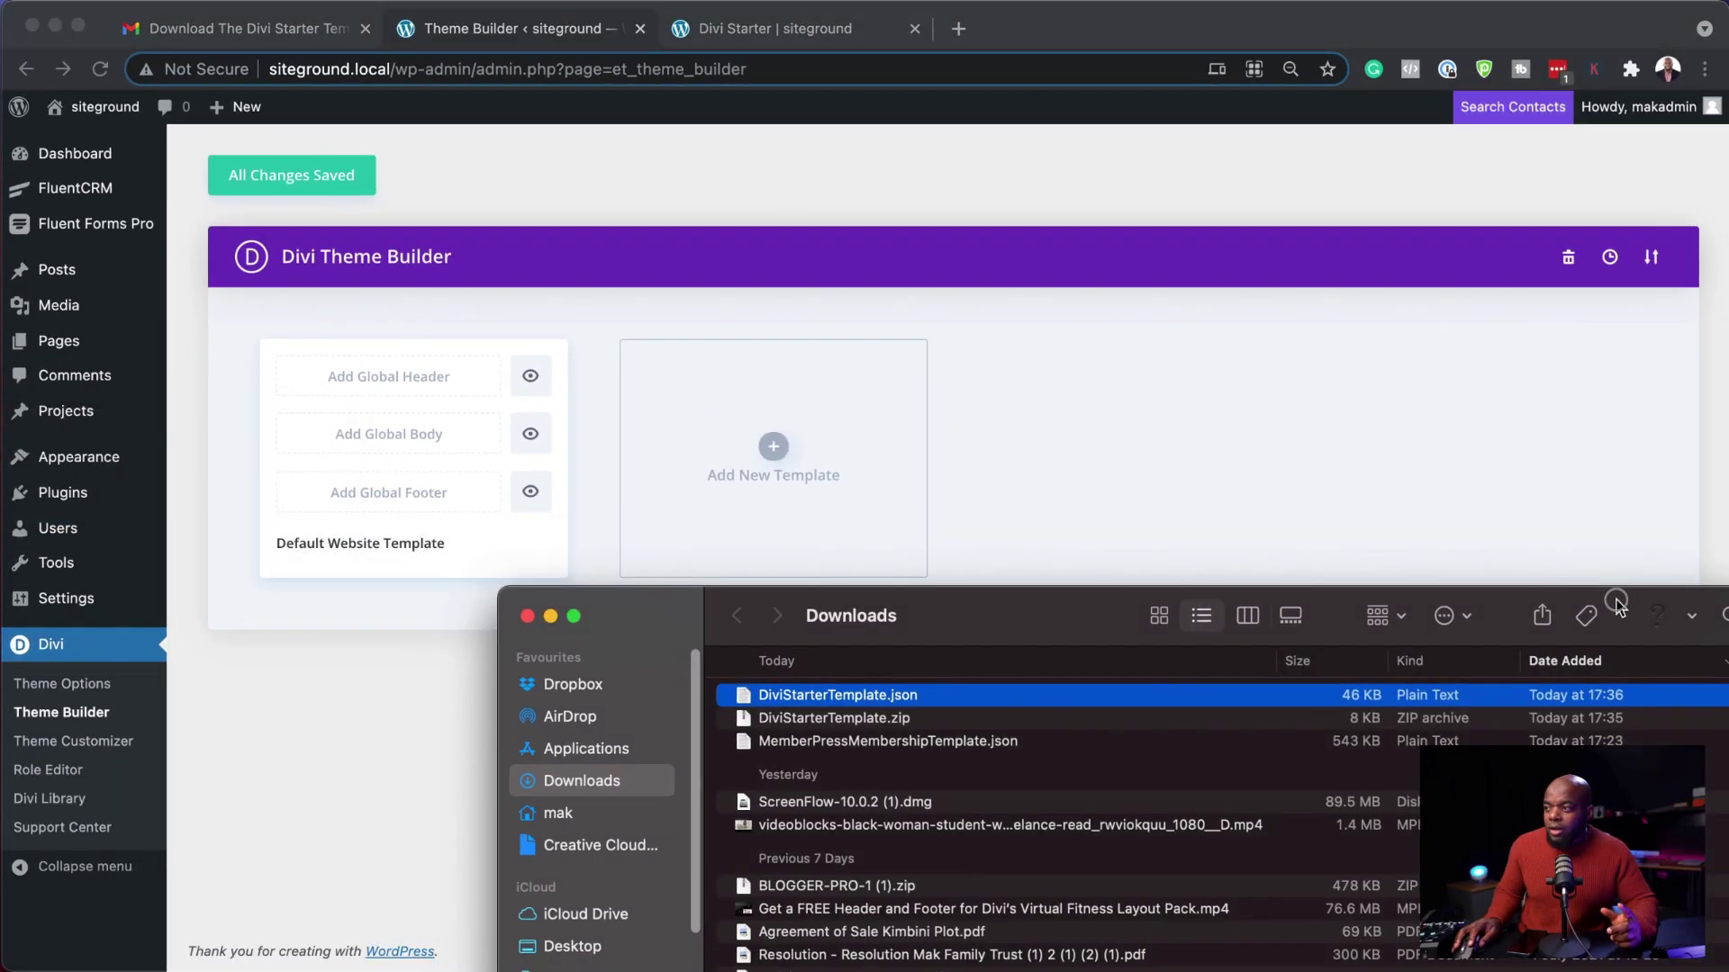
drag(1566, 492, 1402, 577)
drag(914, 577, 839, 746)
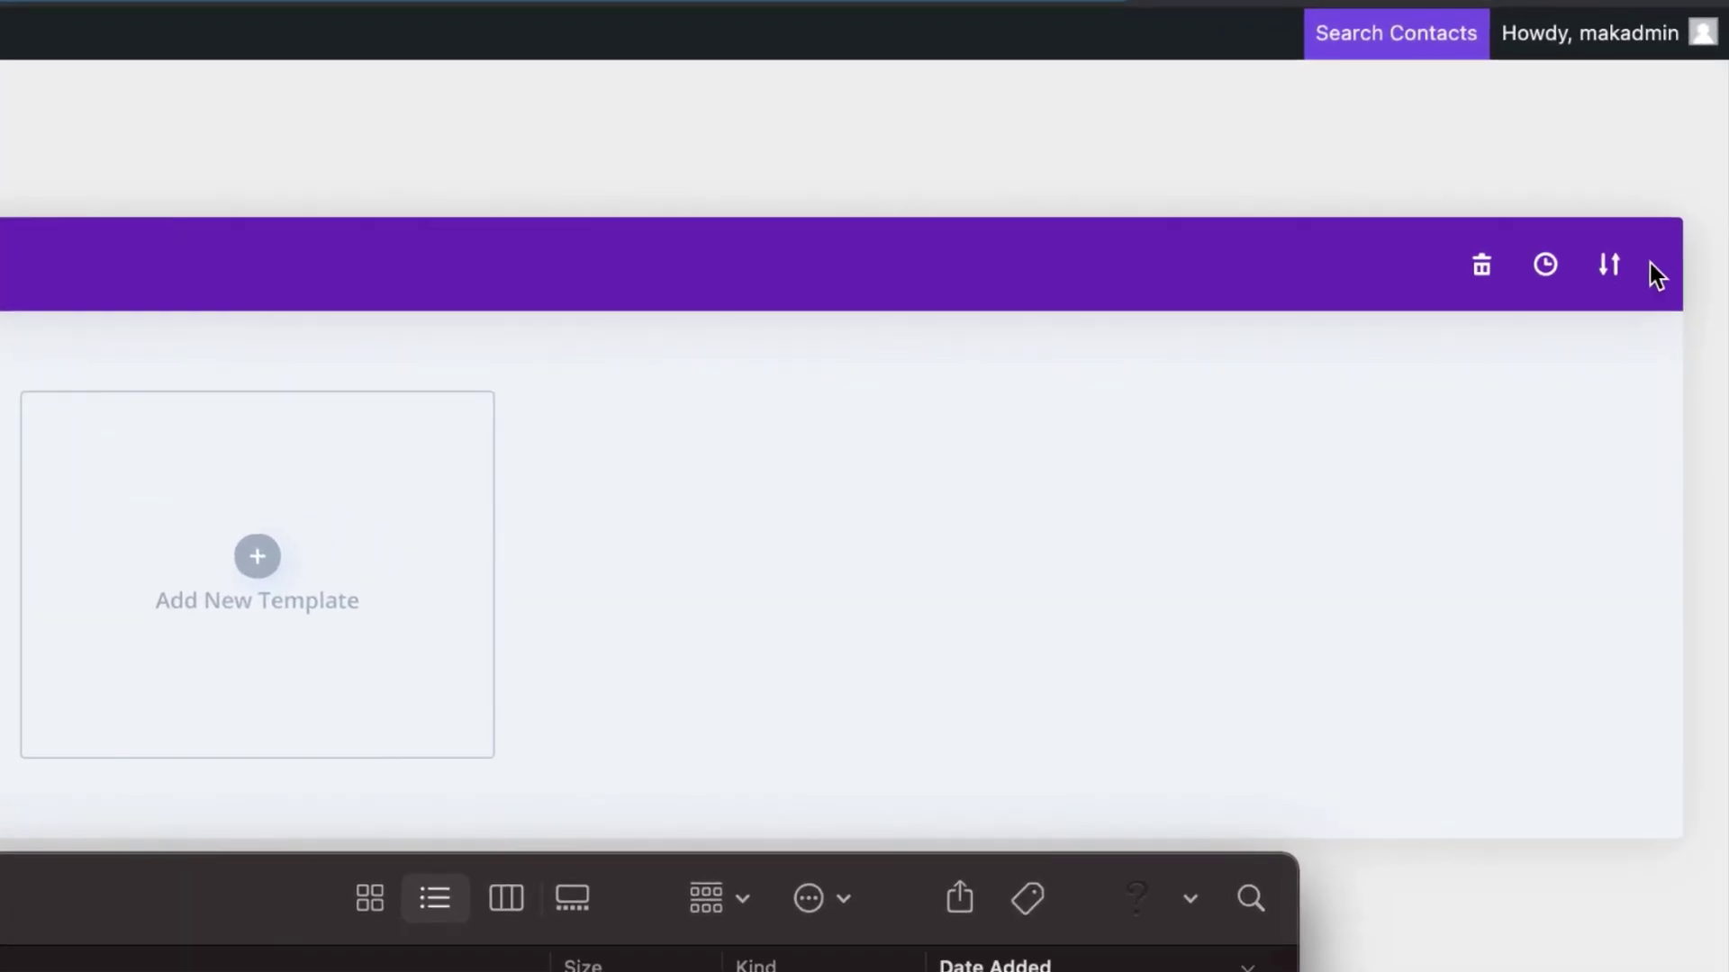
Step: Import DiviStarterTemplate.json through Portability, adding 404 Page, All Pages and Homepage templates
click(1610, 269)
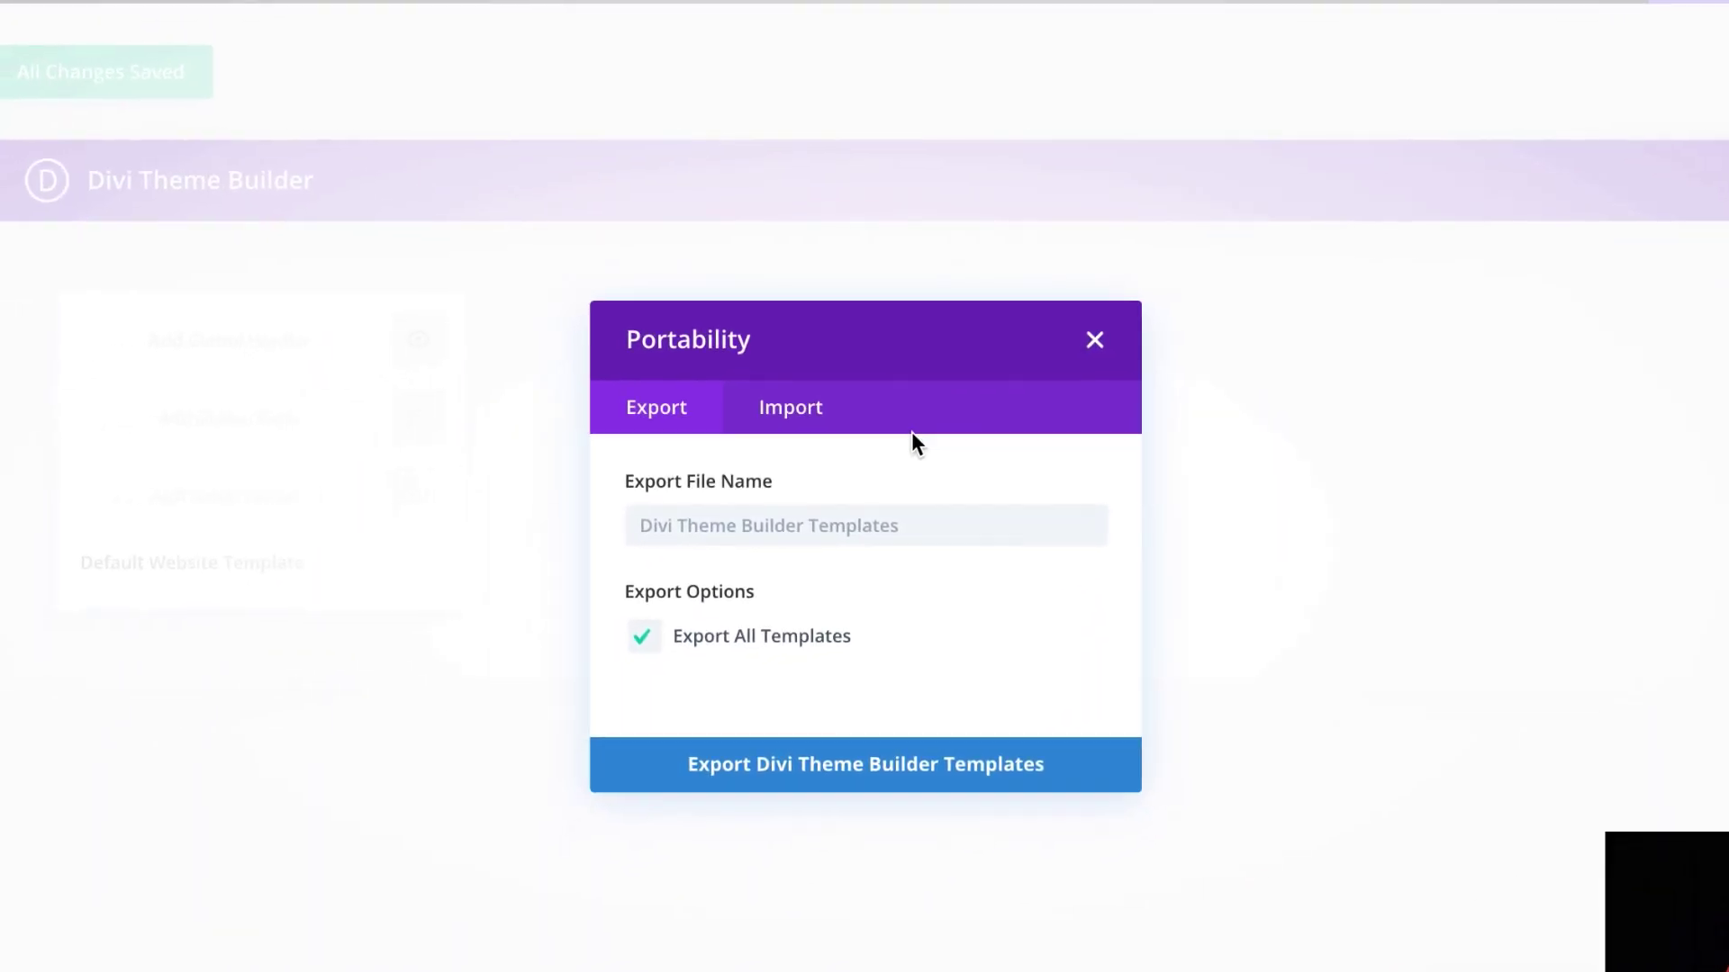
click(803, 423)
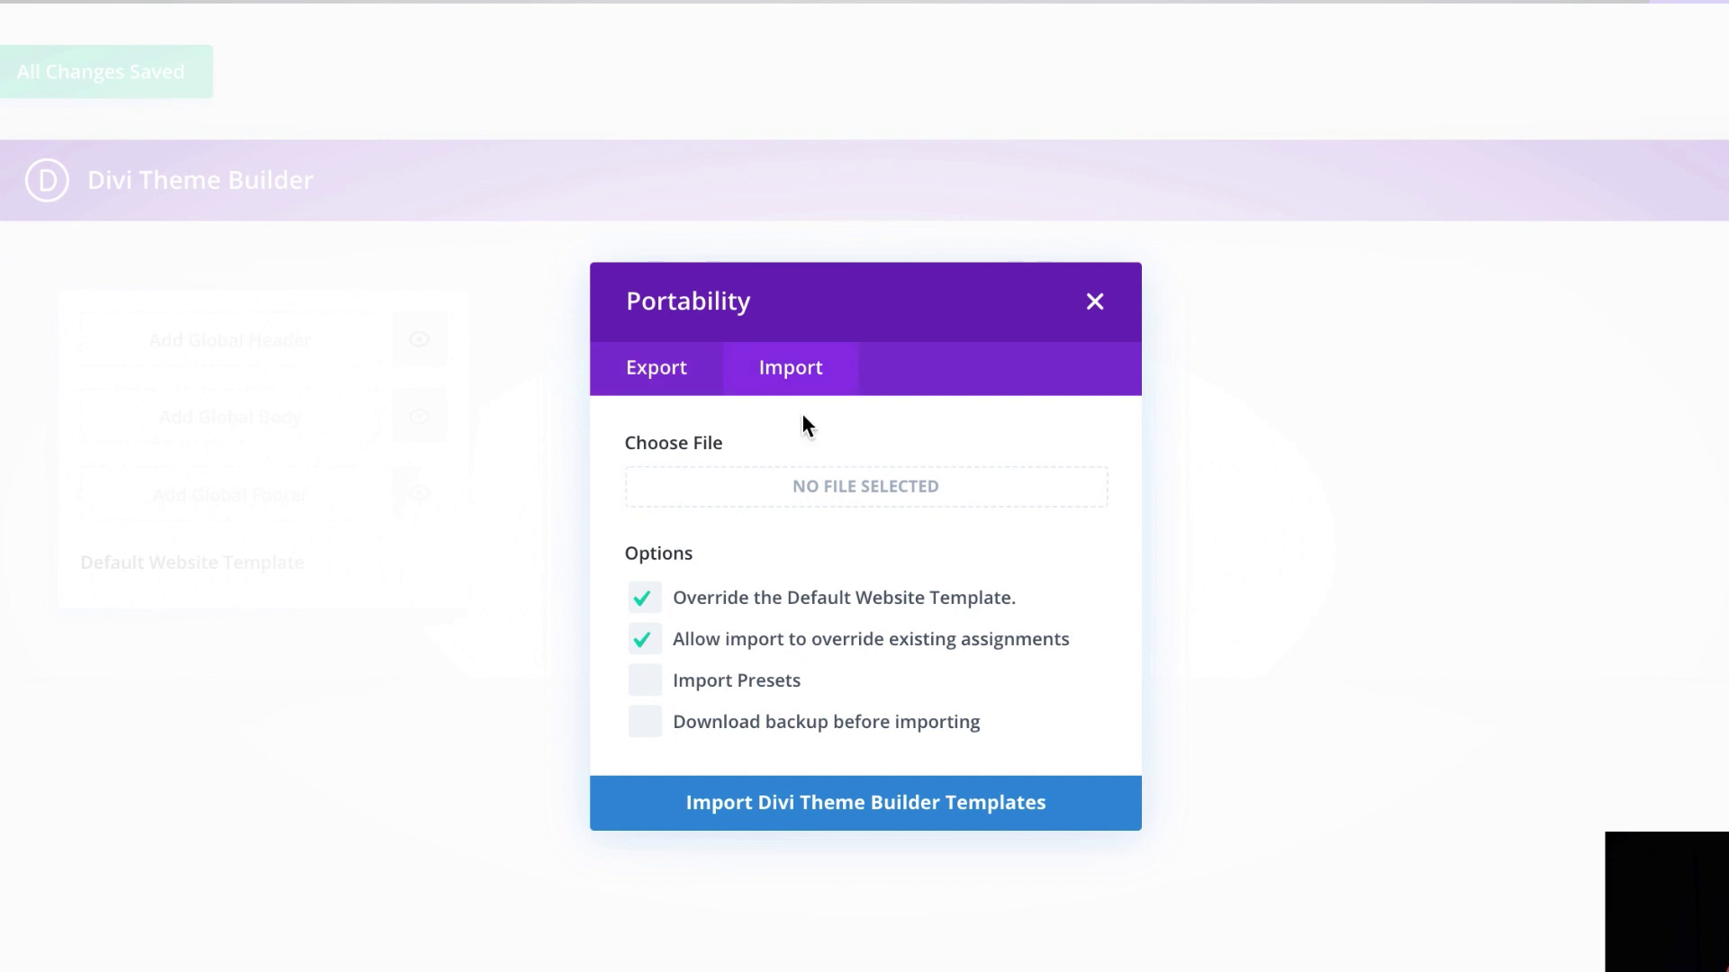
click(878, 496)
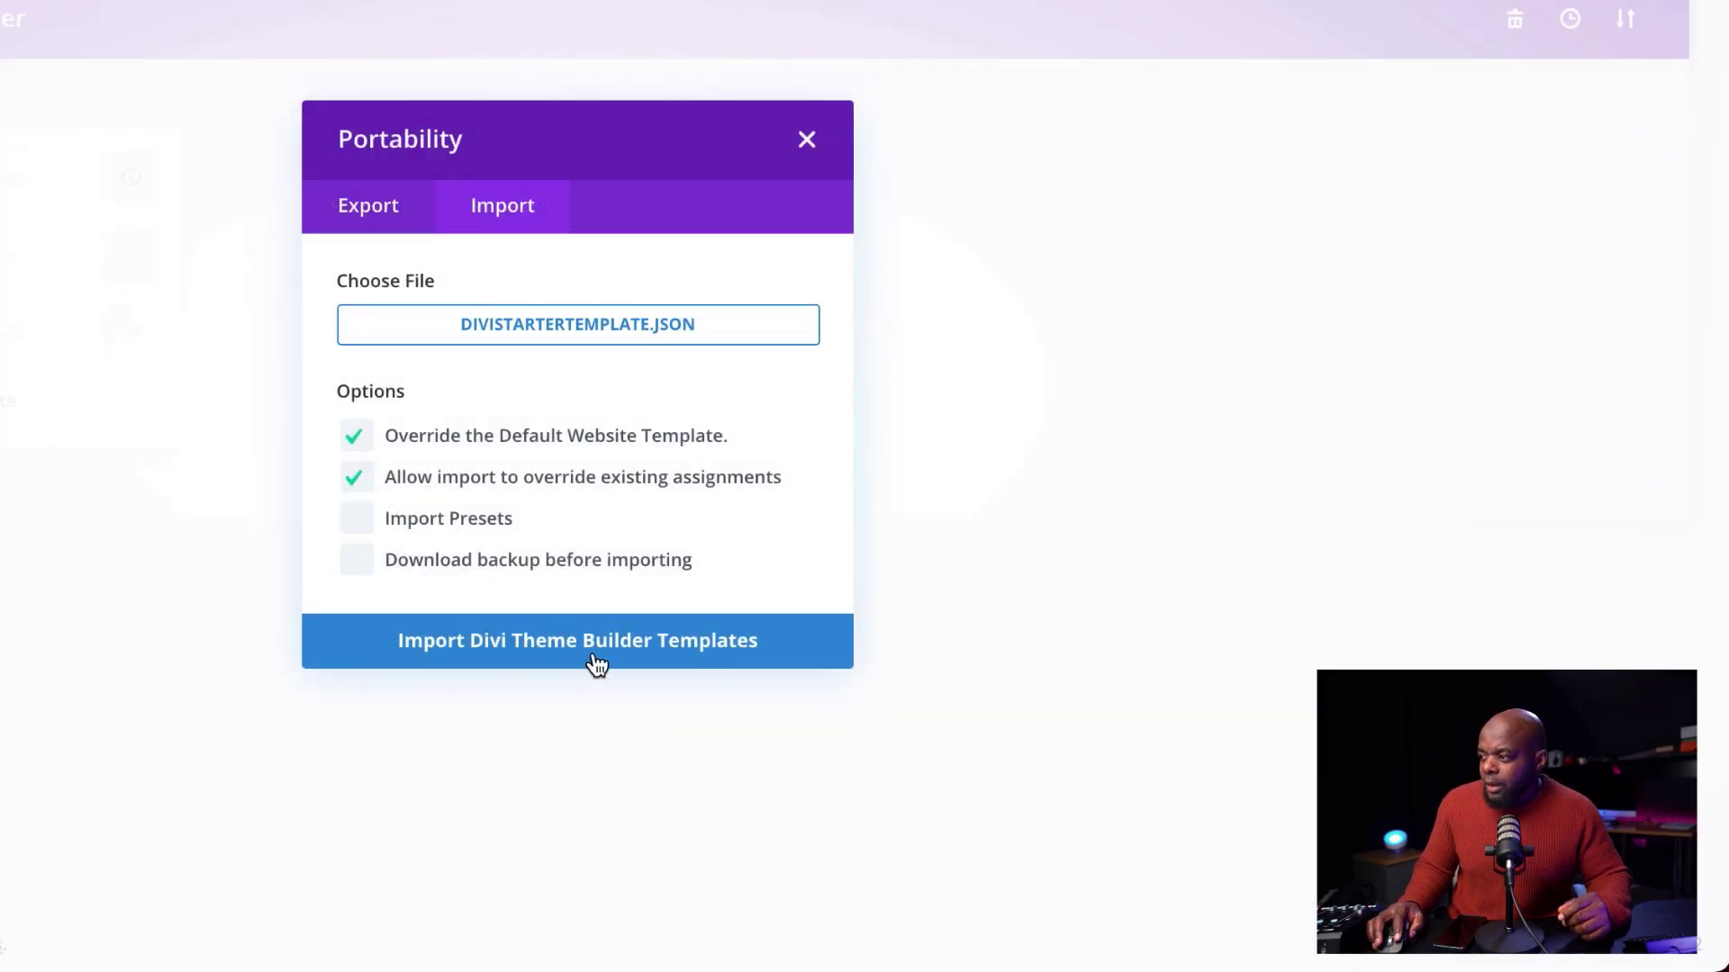
click(591, 644)
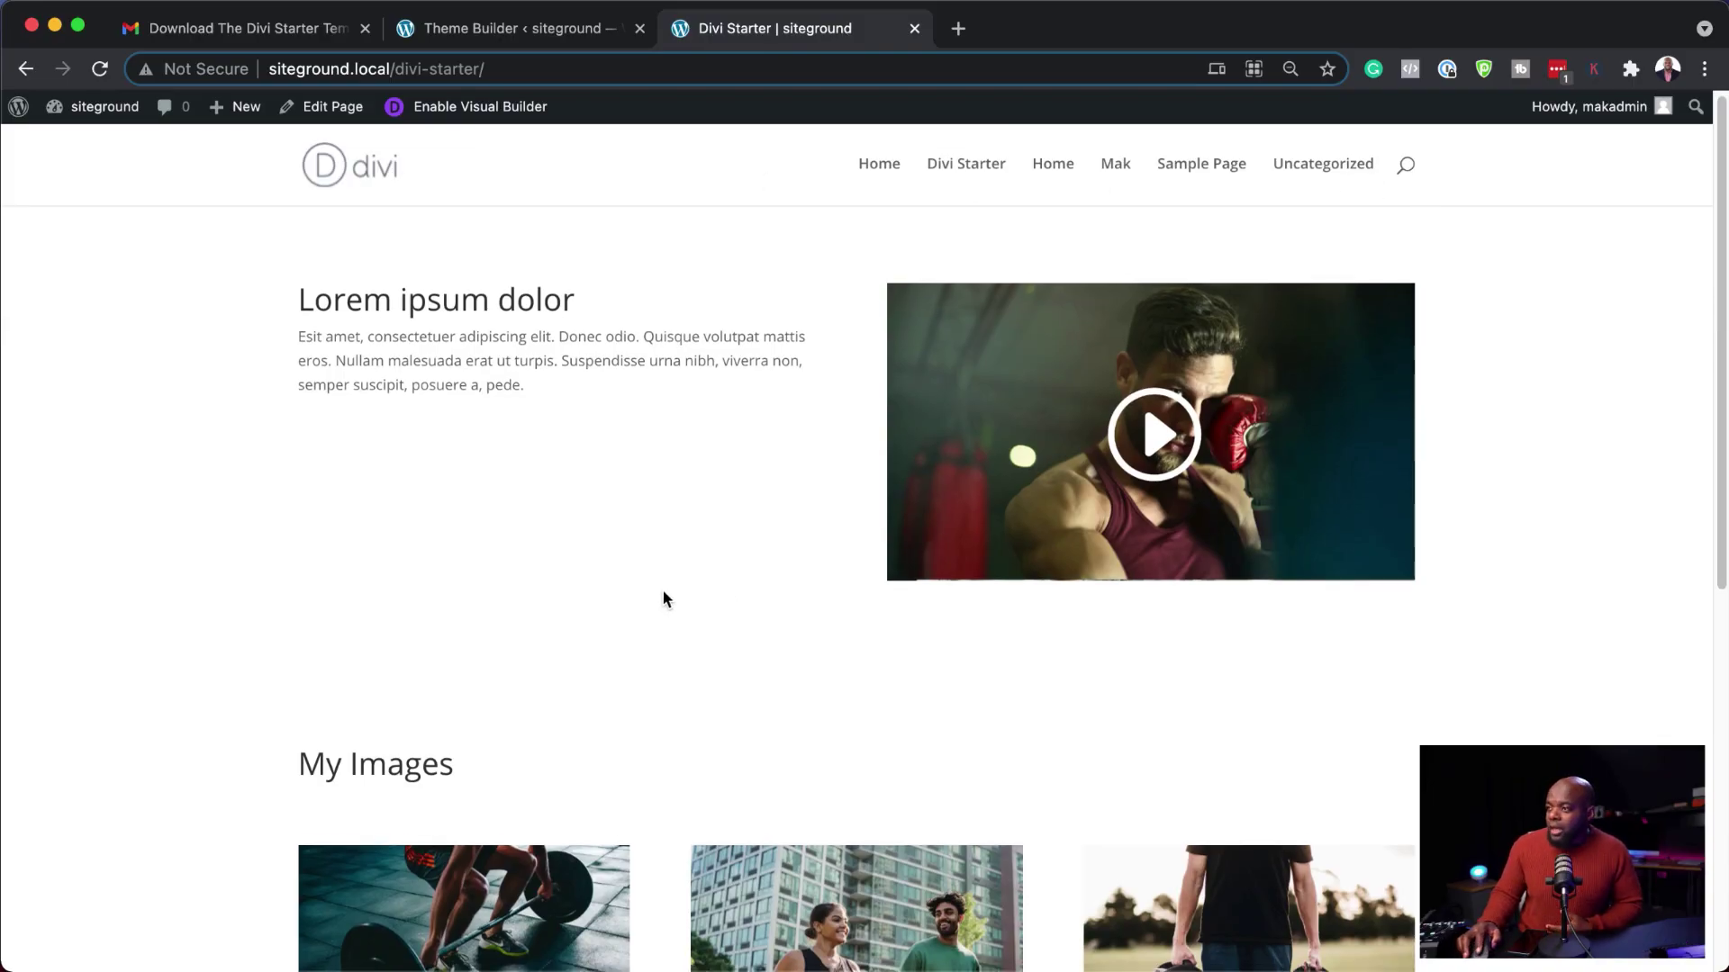
Step: Scroll the Divi Starter page down to its old Archives, Categories and Meta footer widgets
scroll(666, 586, down, 10)
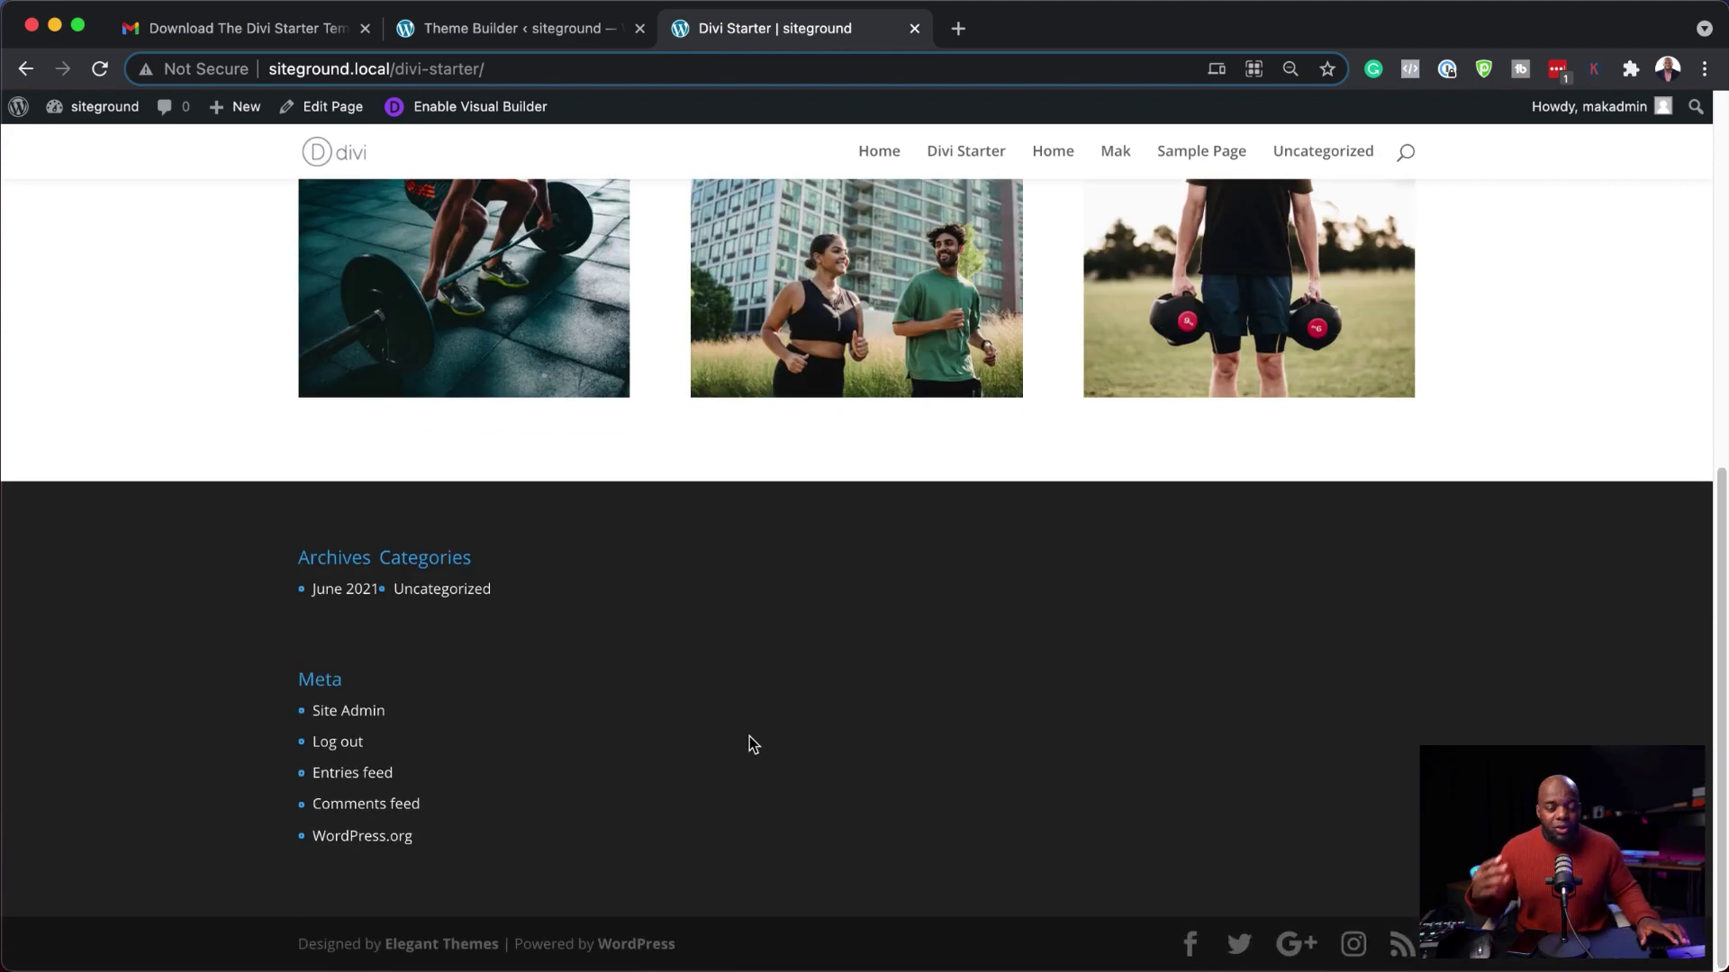
Step: Save the Theme Builder changes and review the restyled Divi Starter page down to its new footer
click(543, 38)
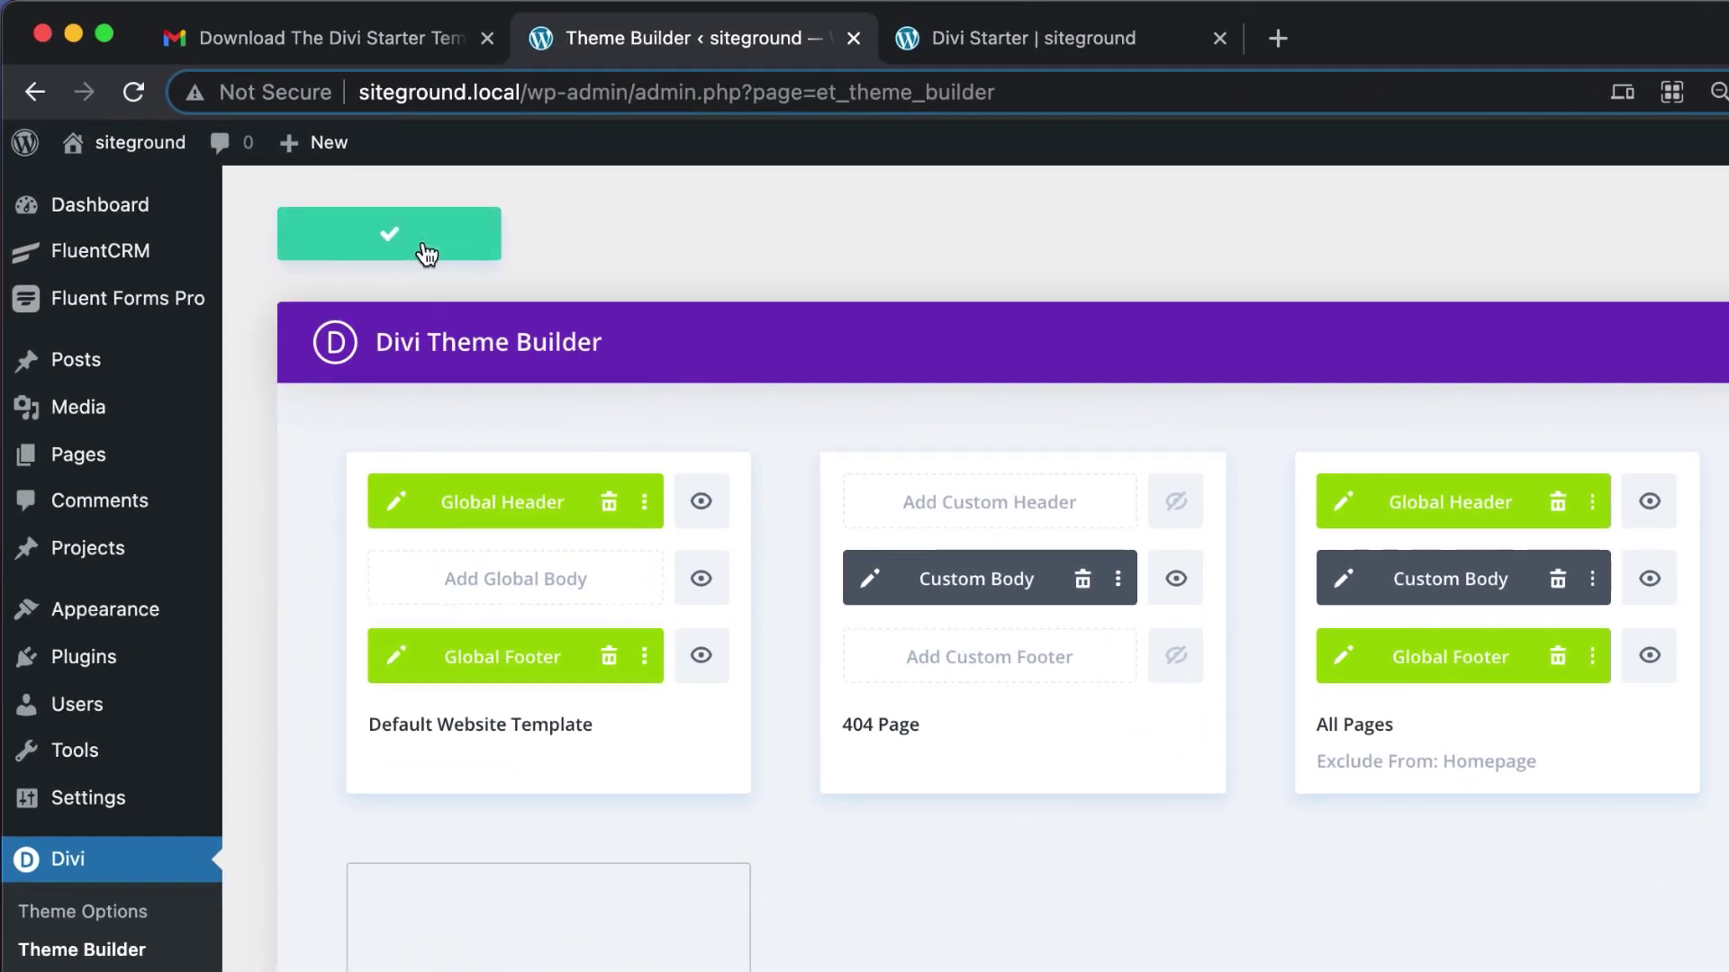
click(1114, 50)
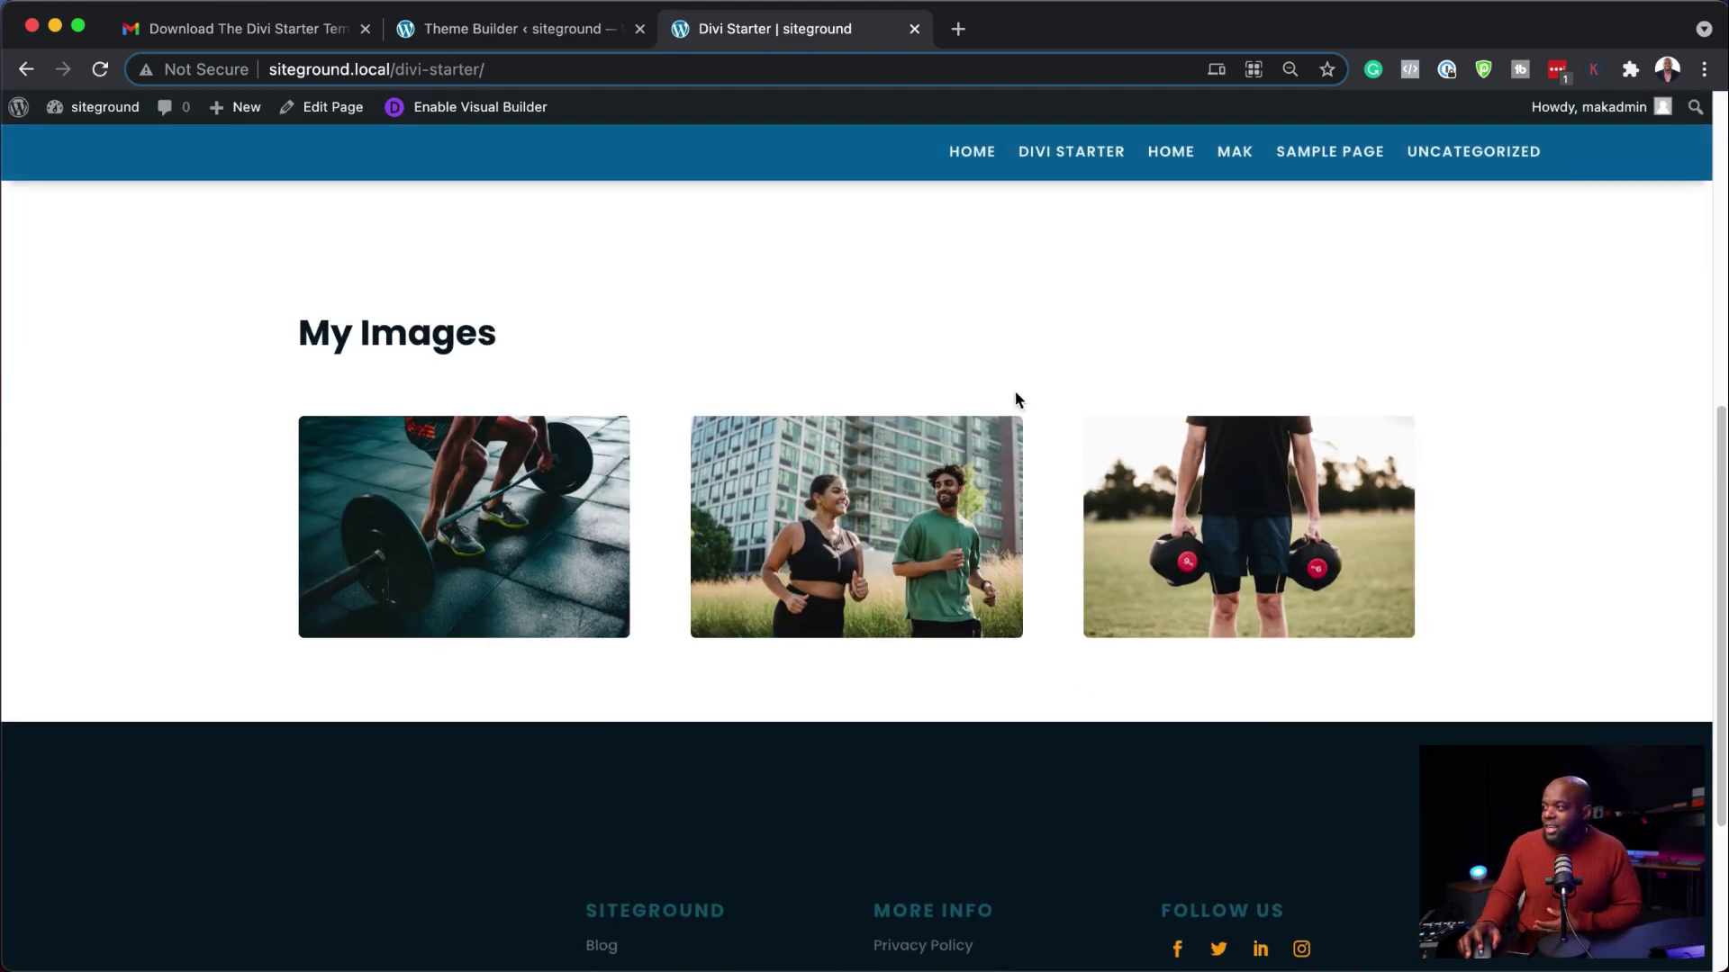
scroll(1016, 398, up, 7)
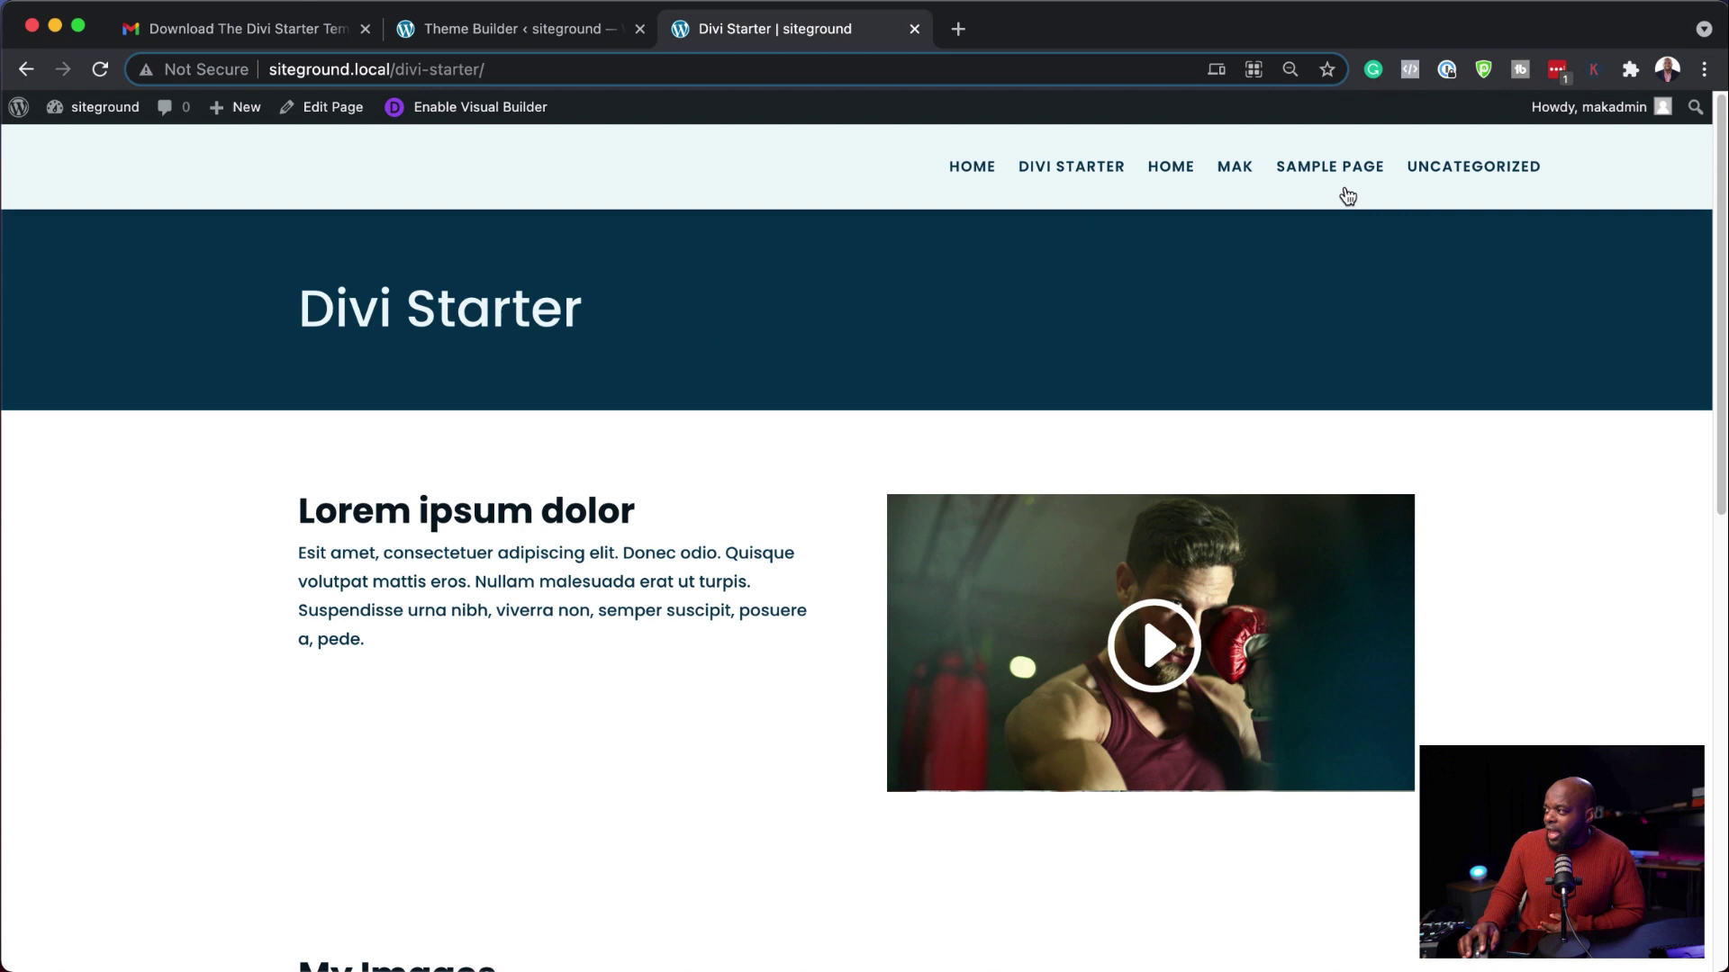
scroll(831, 390, down, 2)
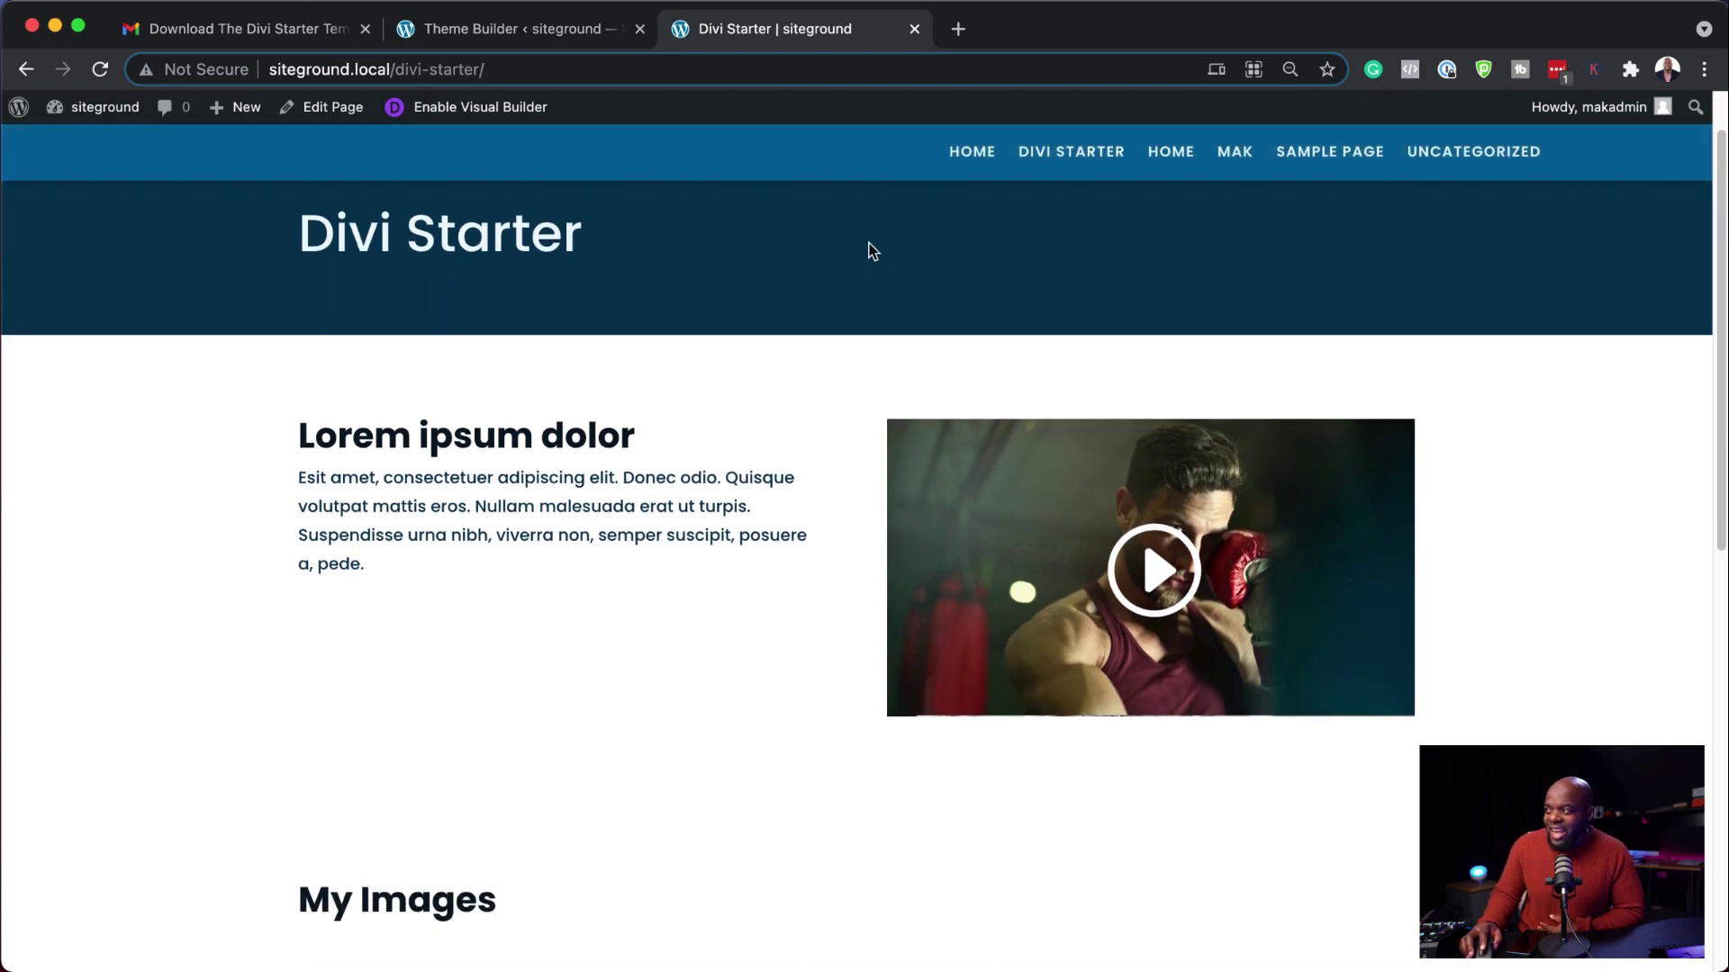
scroll(812, 375, down, 1)
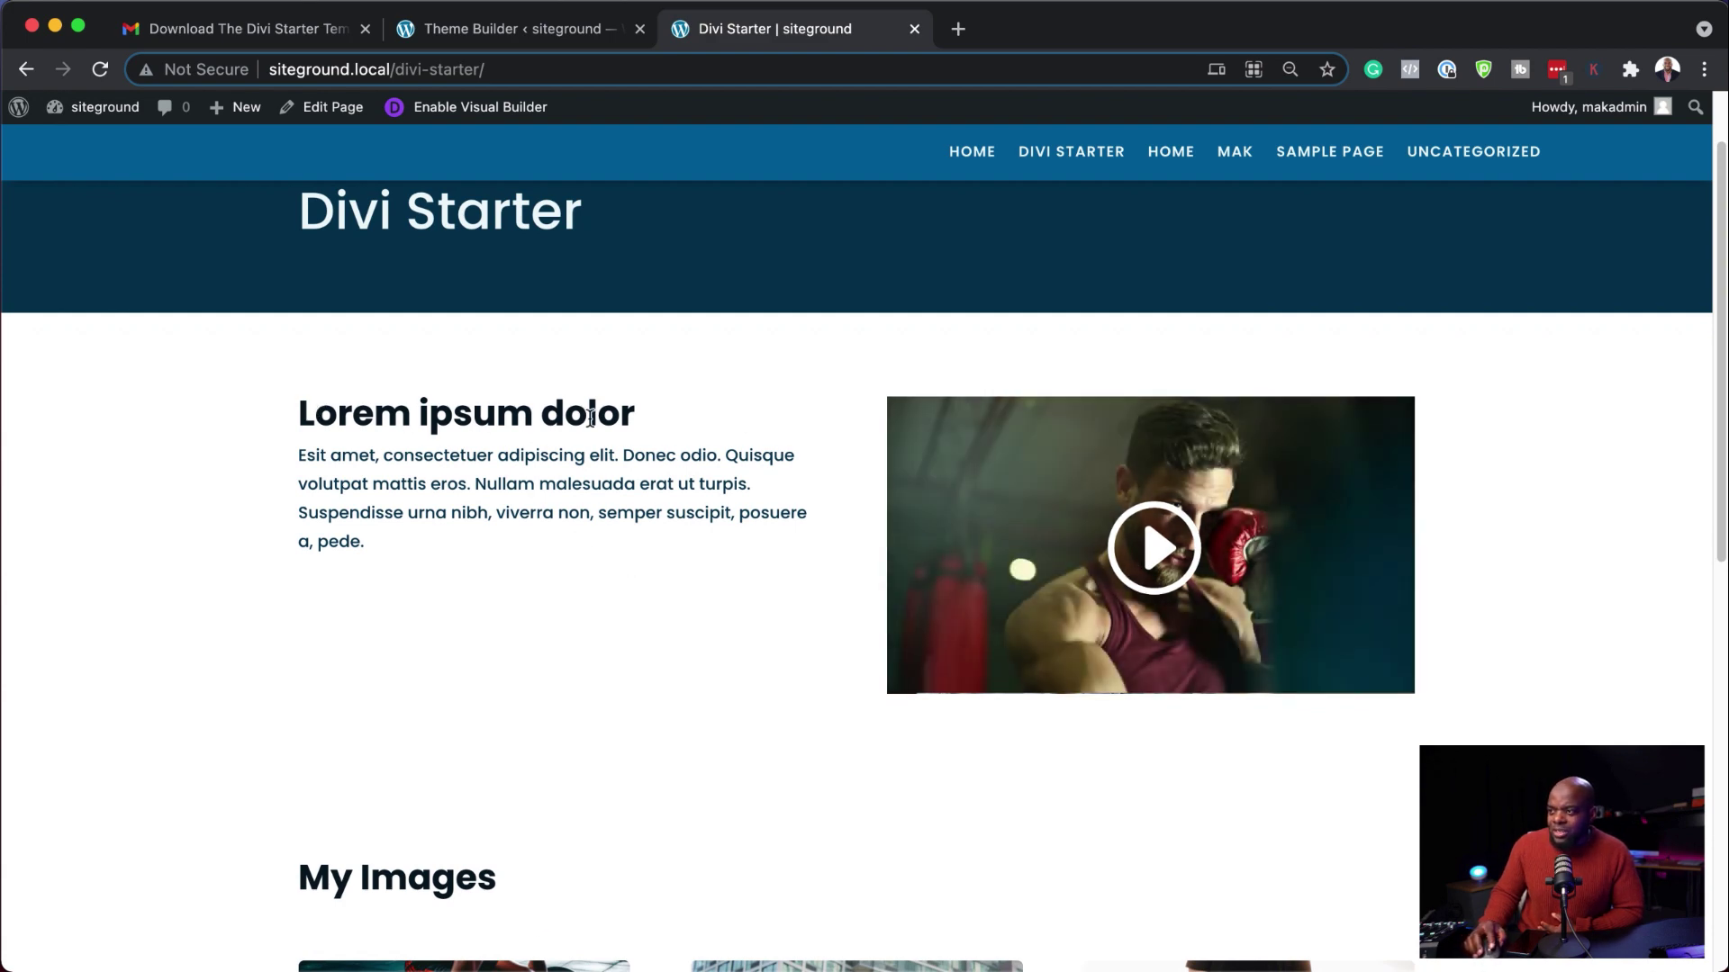
scroll(673, 468, down, 6)
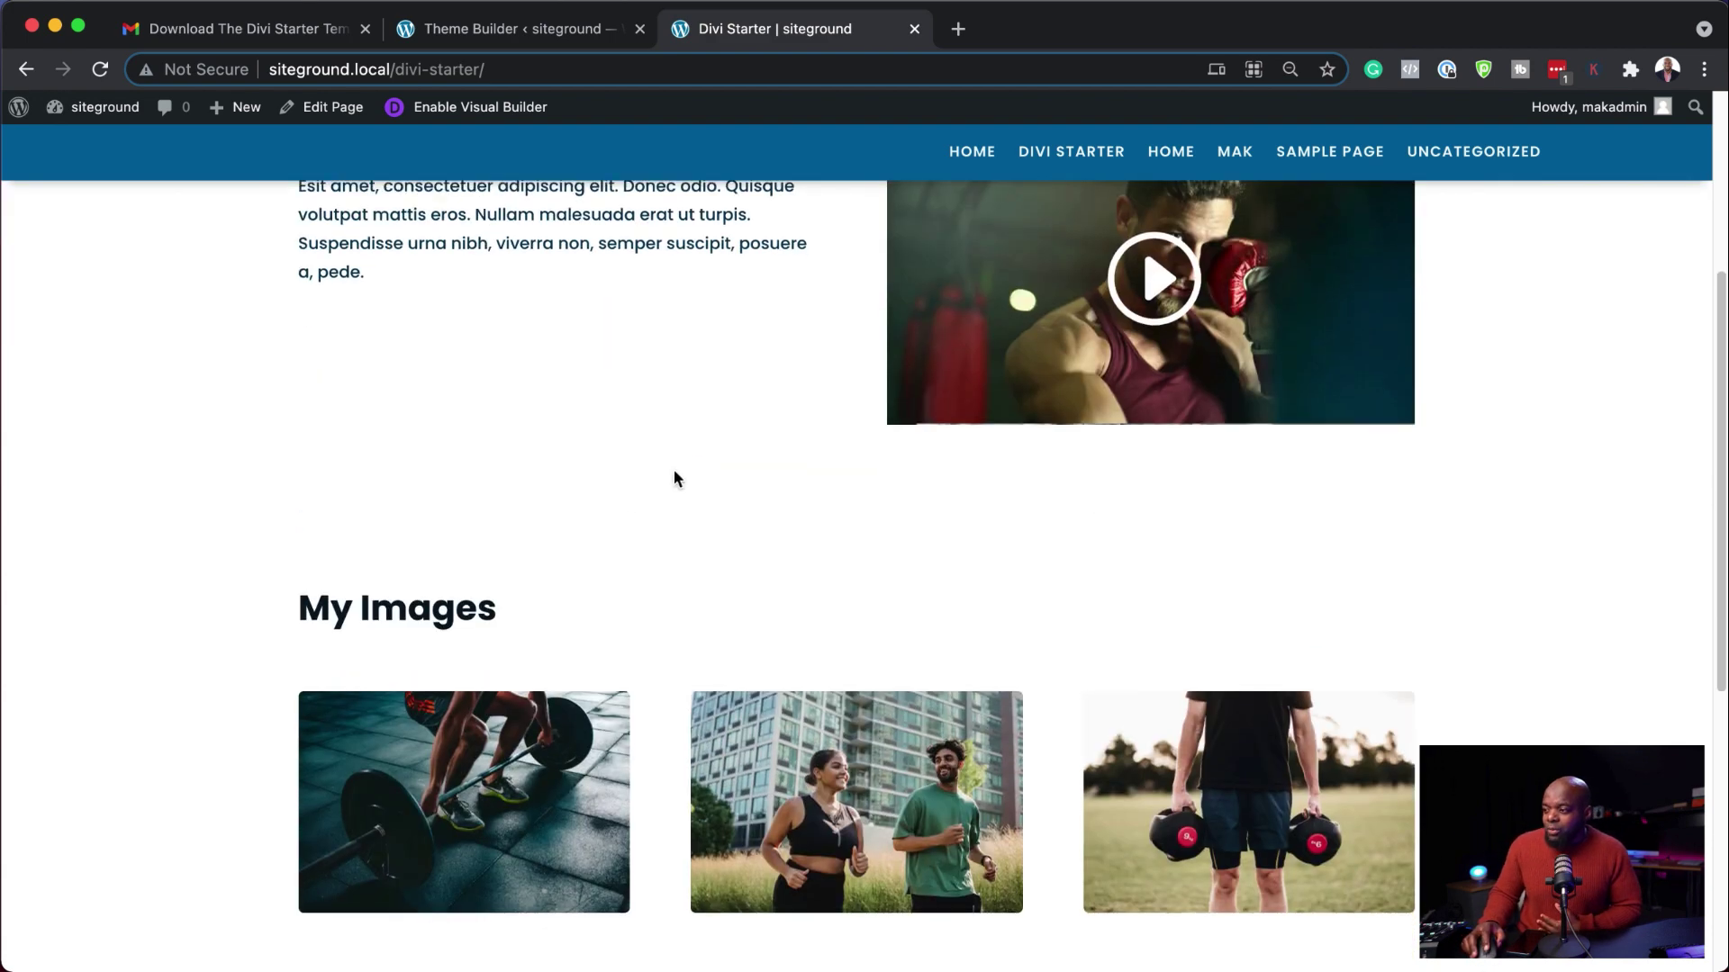
scroll(673, 470, down, 3)
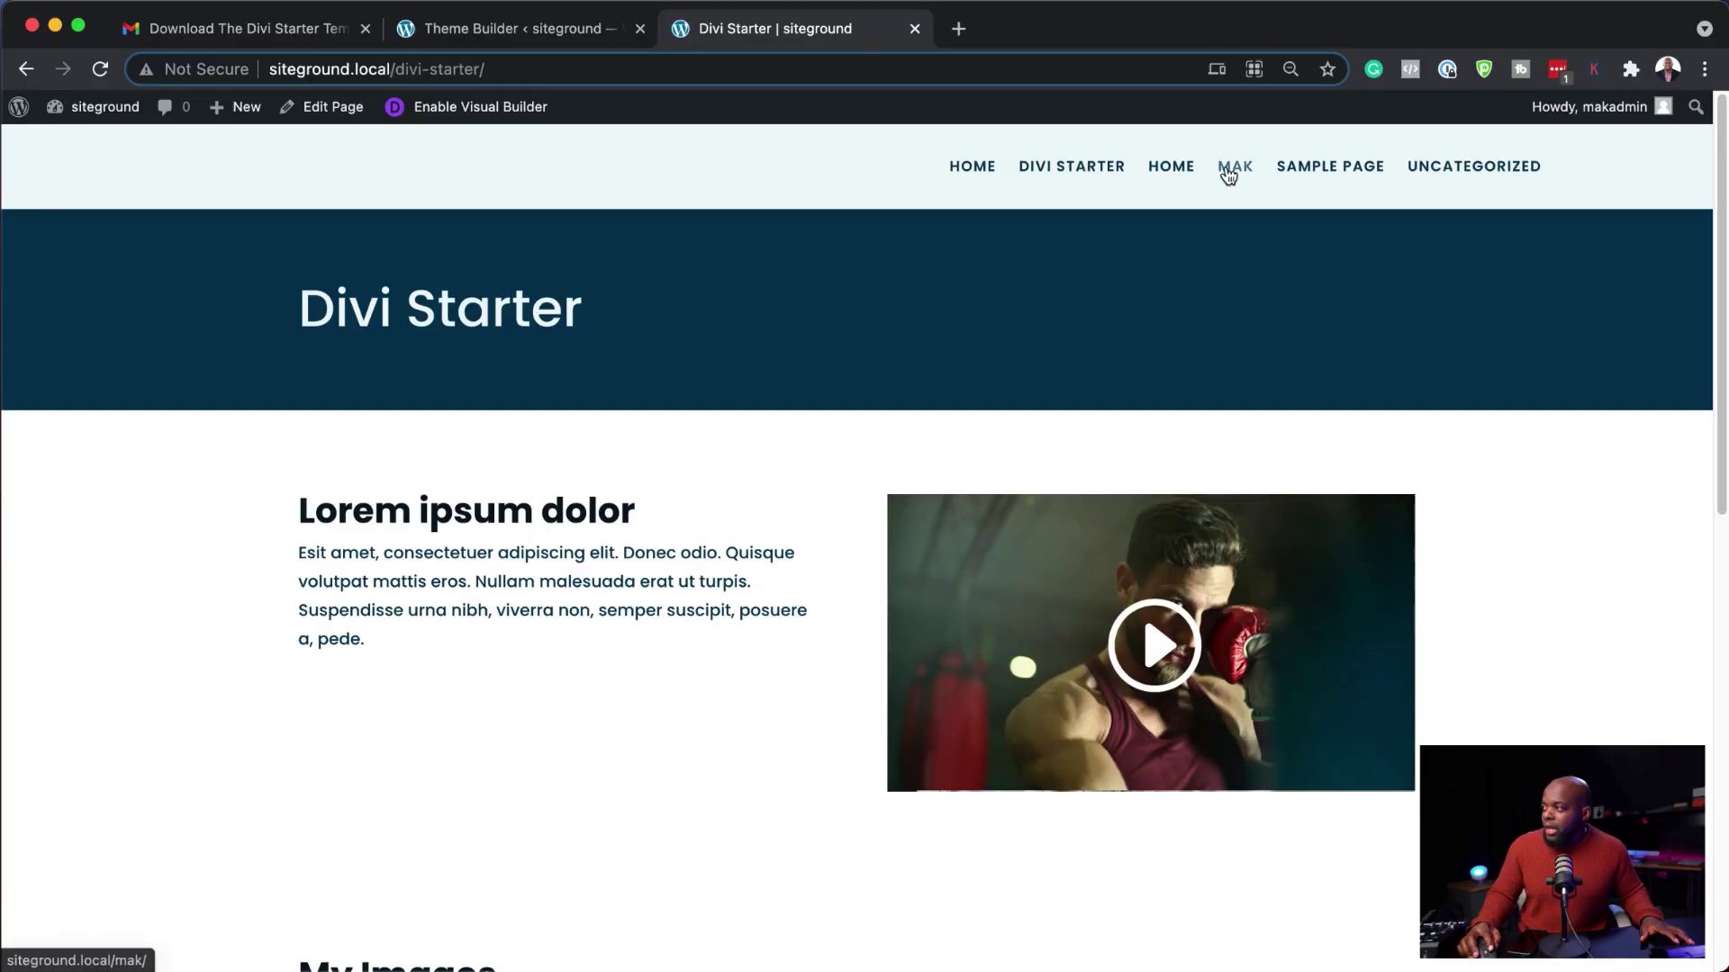
Step: Open the MAK page and check its imported header, Mak title banner and footer
click(1236, 175)
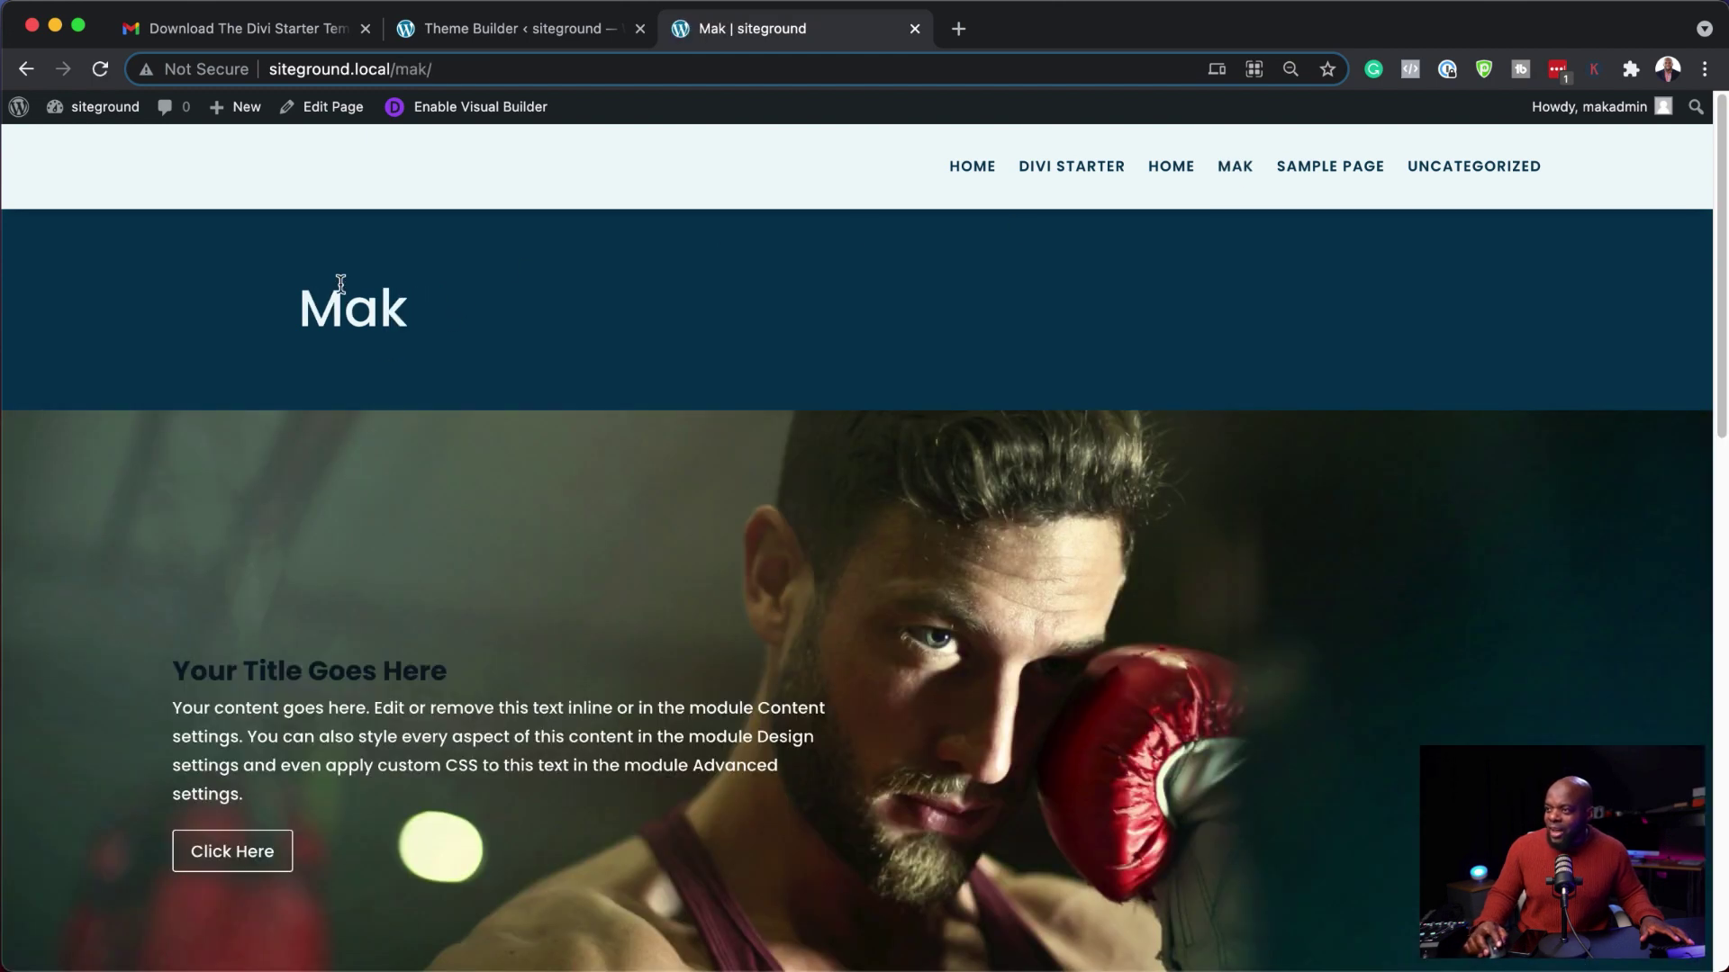
scroll(933, 442, down, 9)
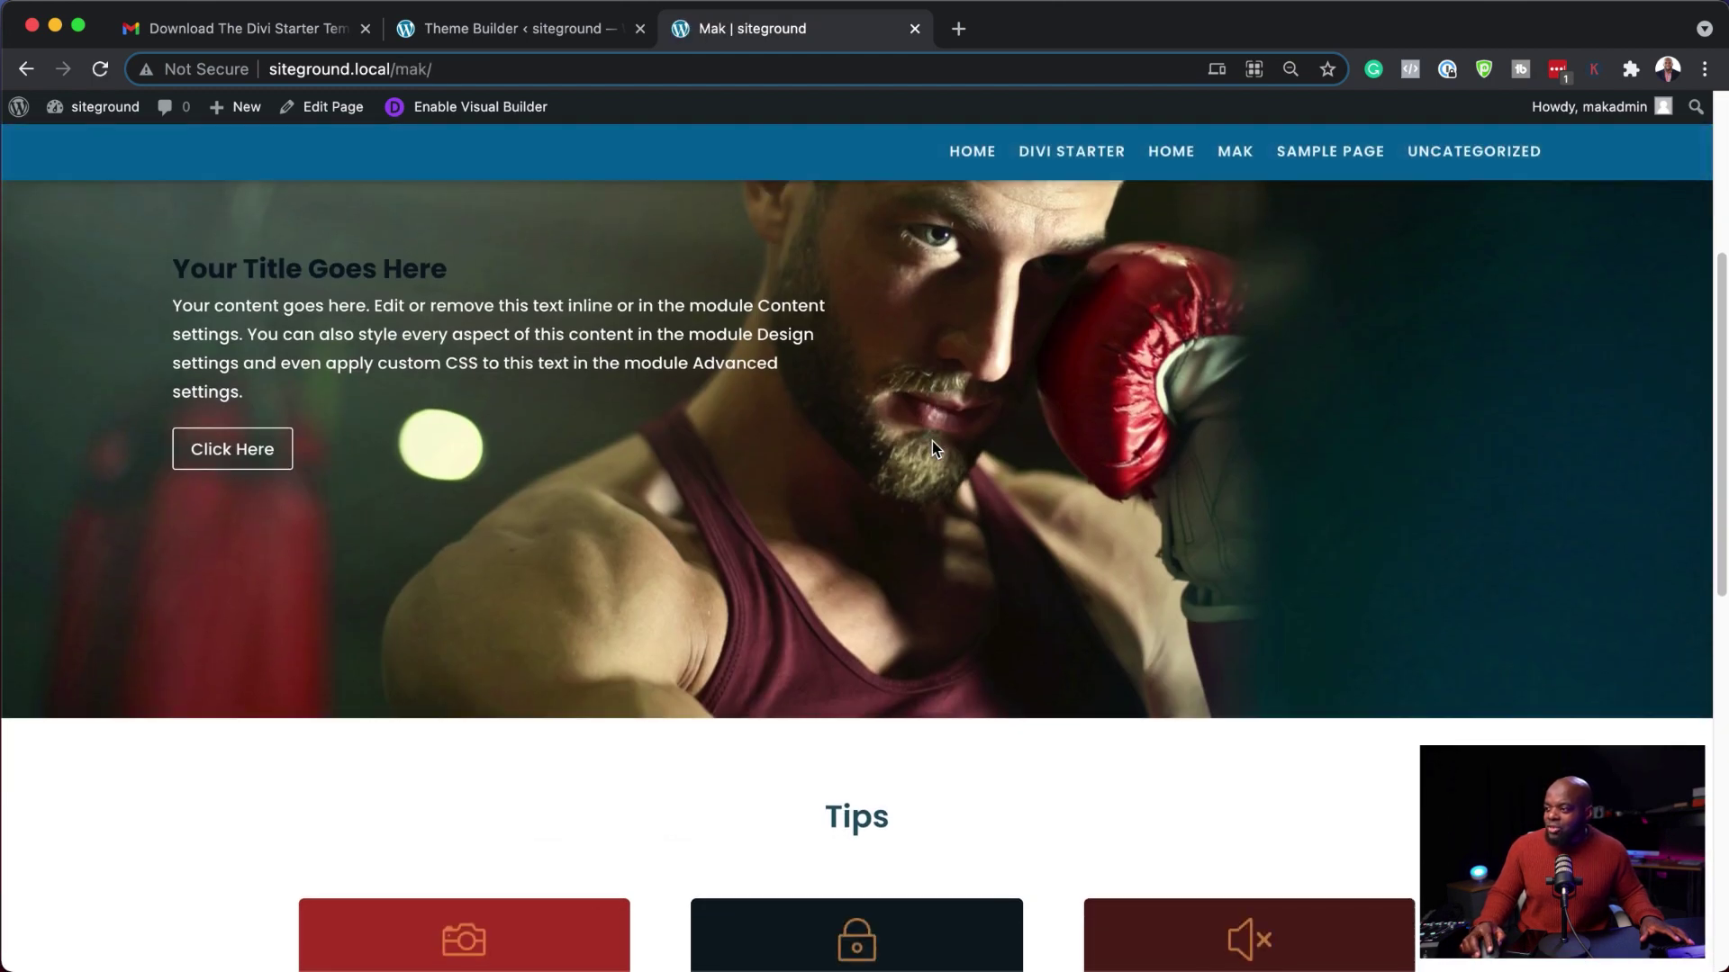
scroll(826, 661, down, 6)
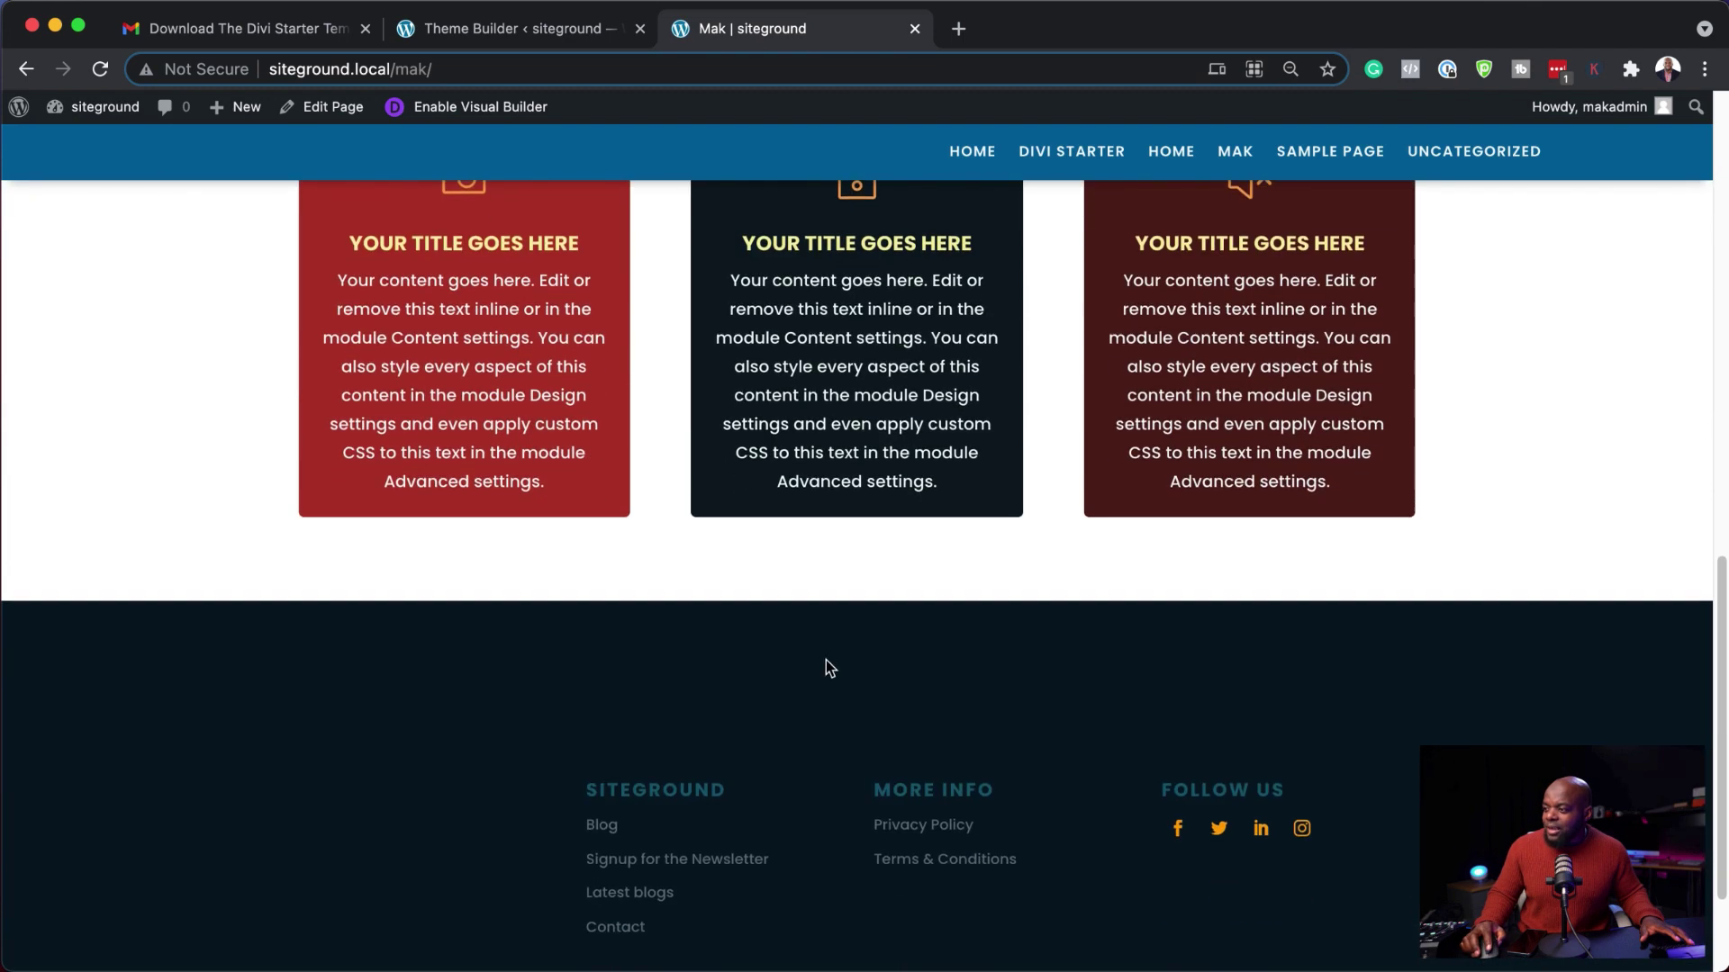
scroll(833, 664, up, 15)
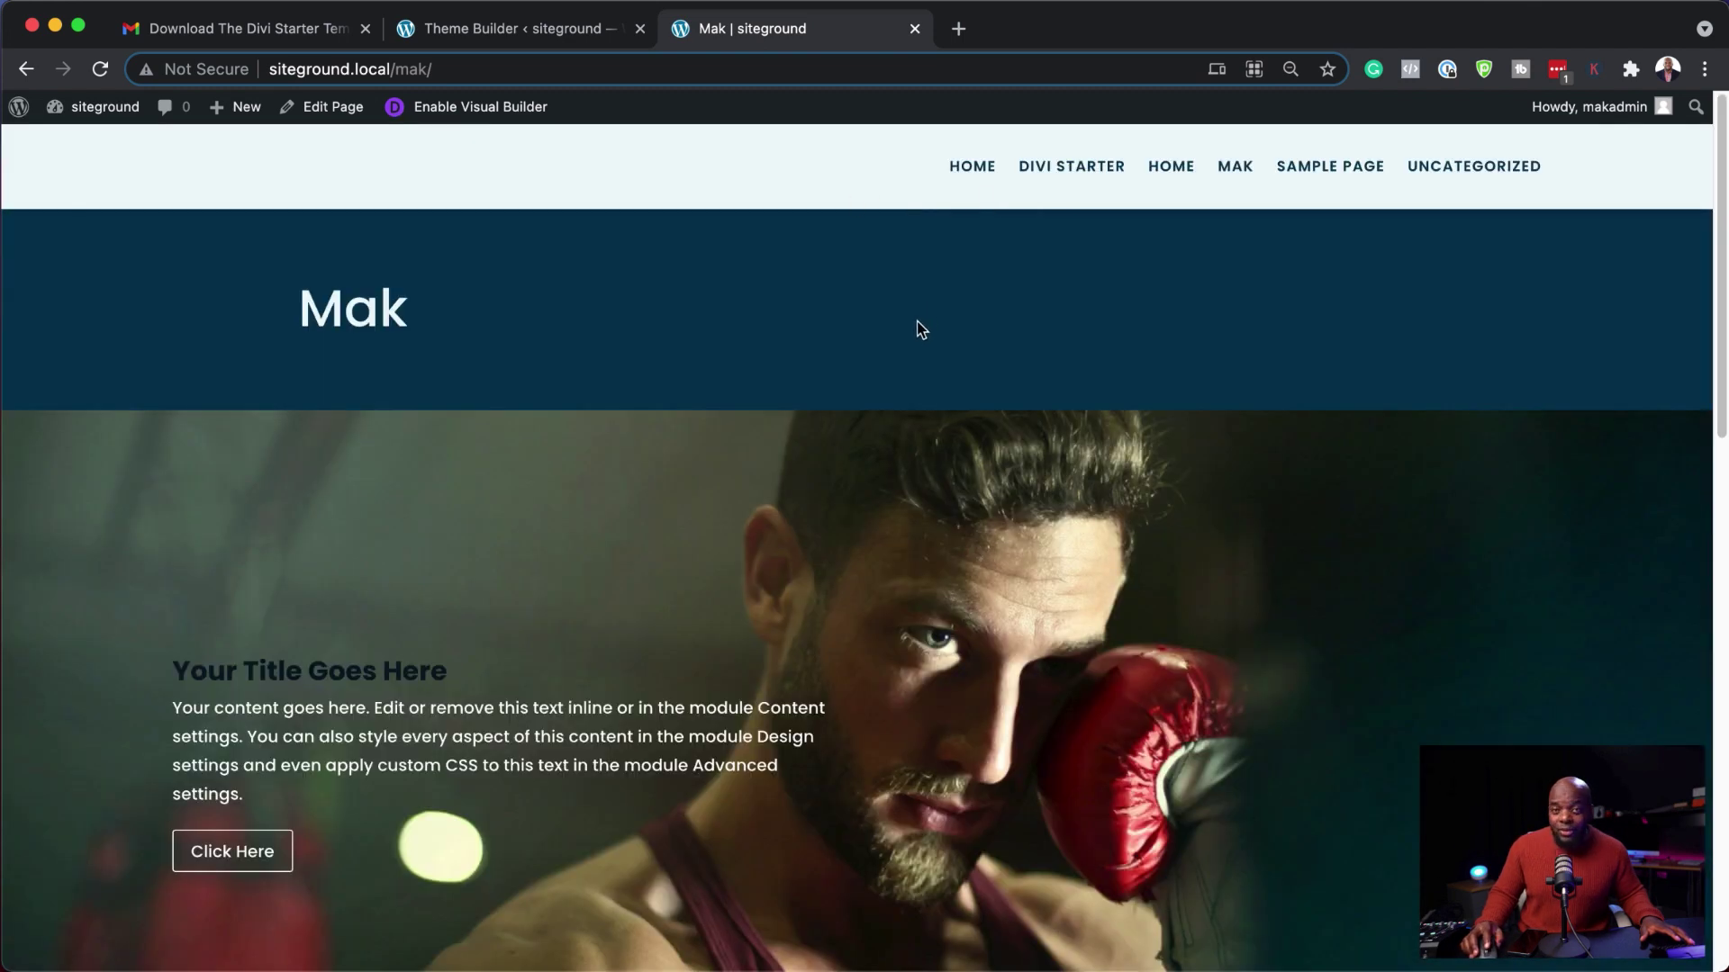
scroll(912, 380, down, 3)
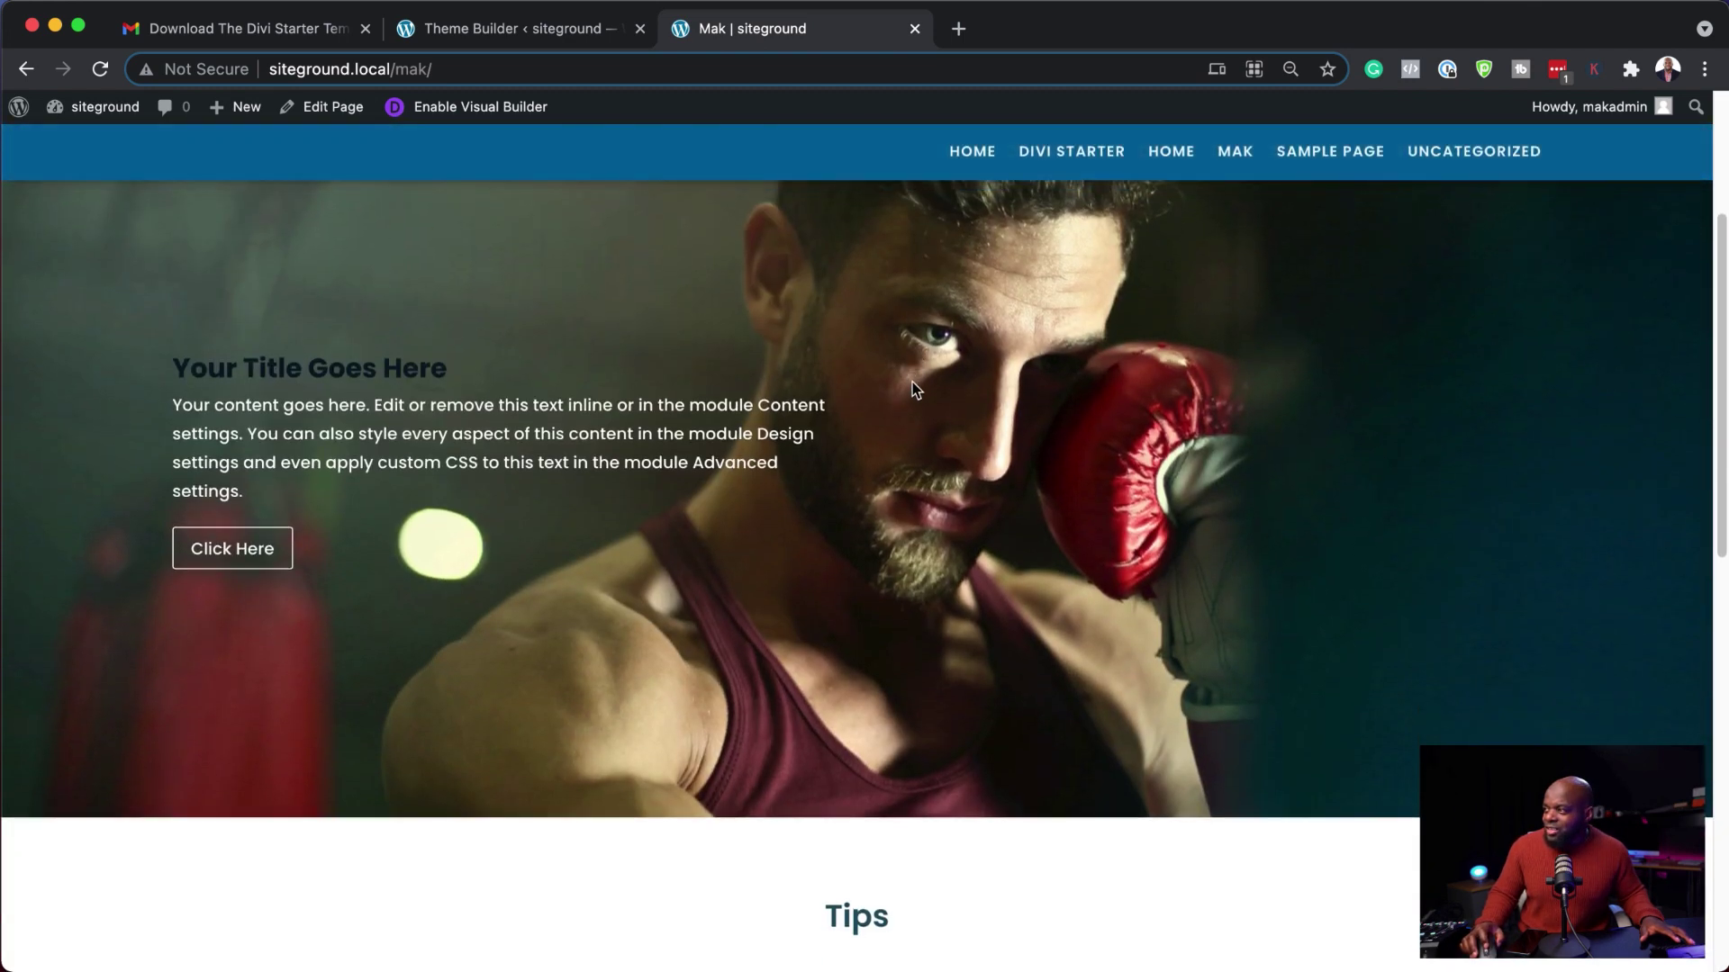